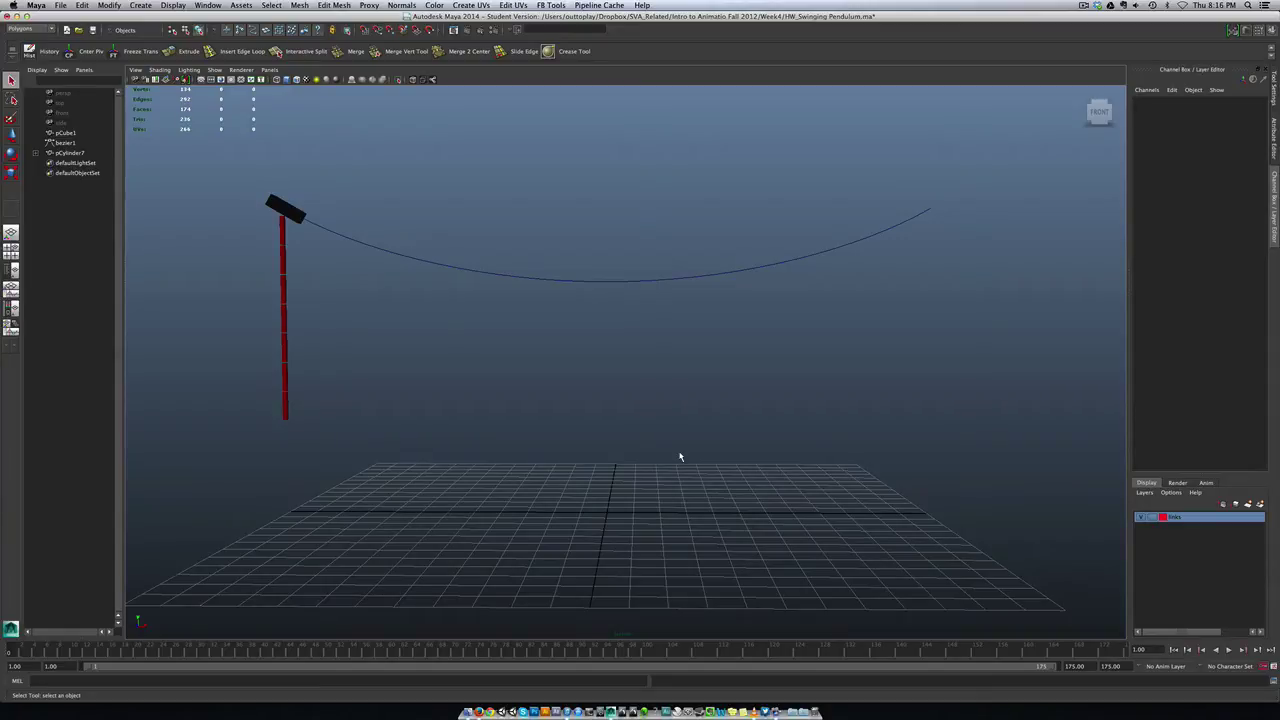
Play back the animation to review the cube's motion along the curve with its hanging links.
{"action": "key", "text": "alt+v"}
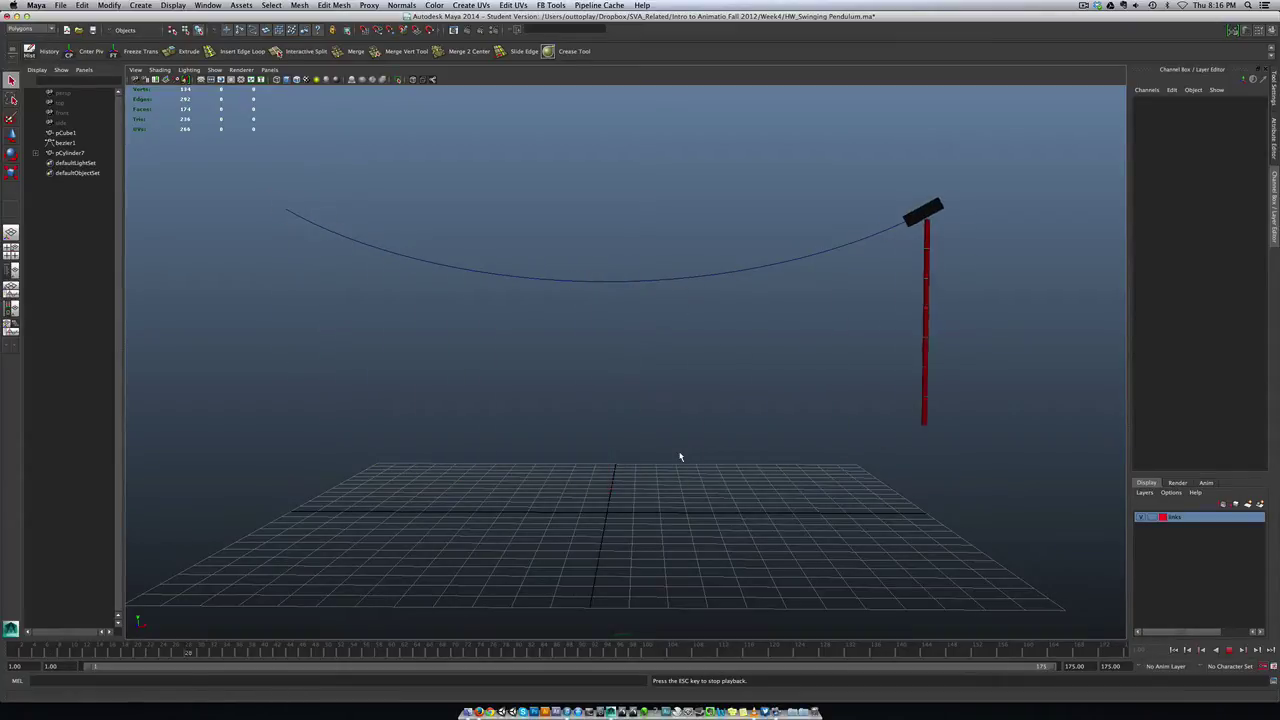
{"action": "key", "text": "Escape"}
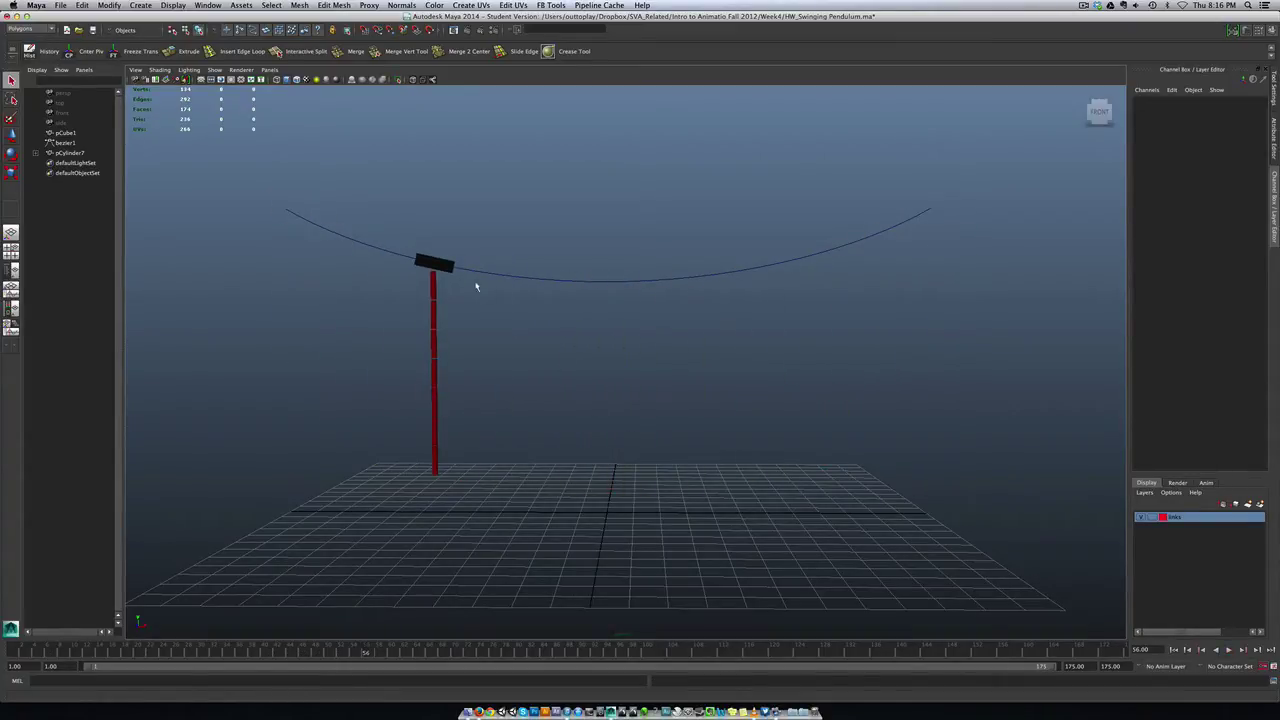
{"action": "left_click", "coordinate": [449, 276]}
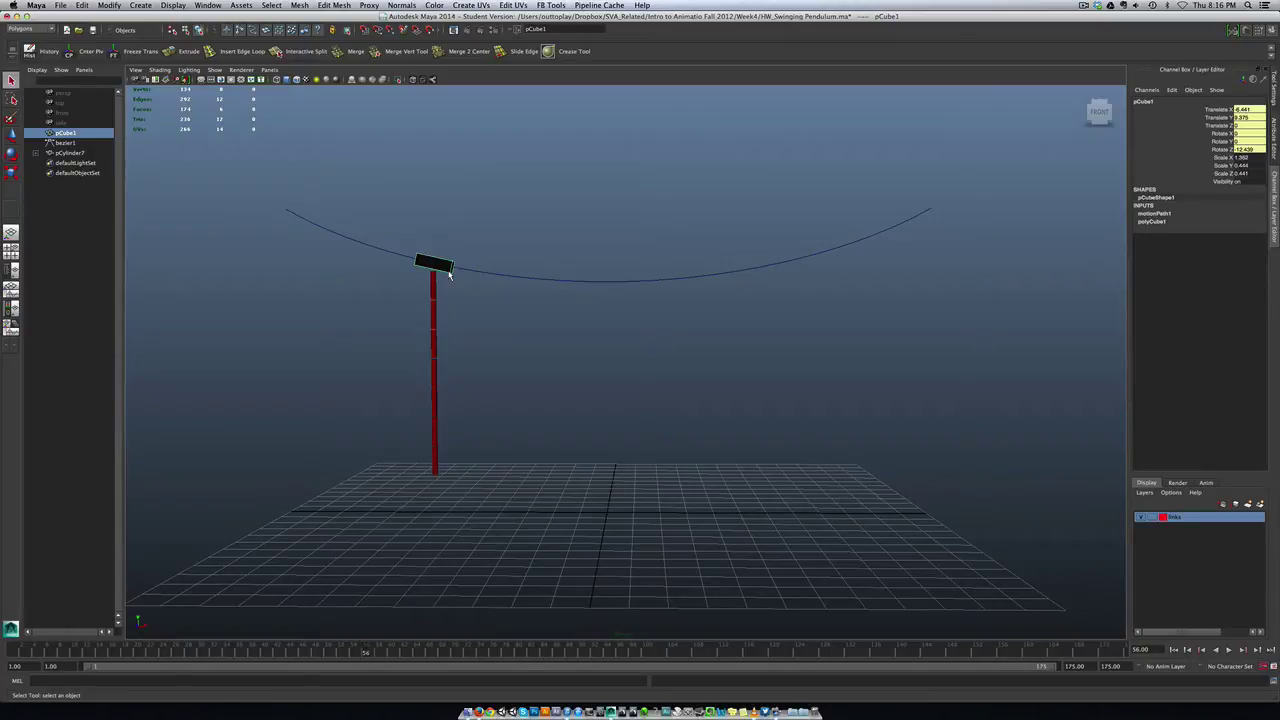
{"action": "key", "text": "alt+v"}
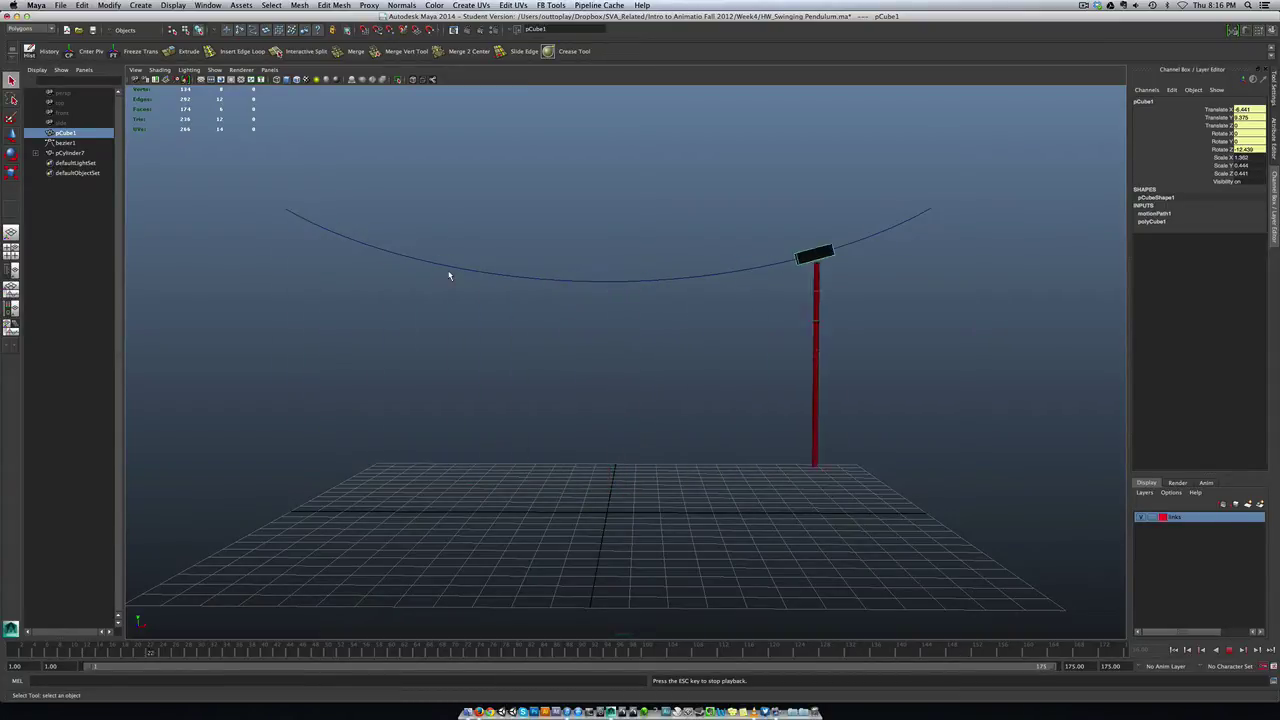
{"action": "key", "text": "Escape"}
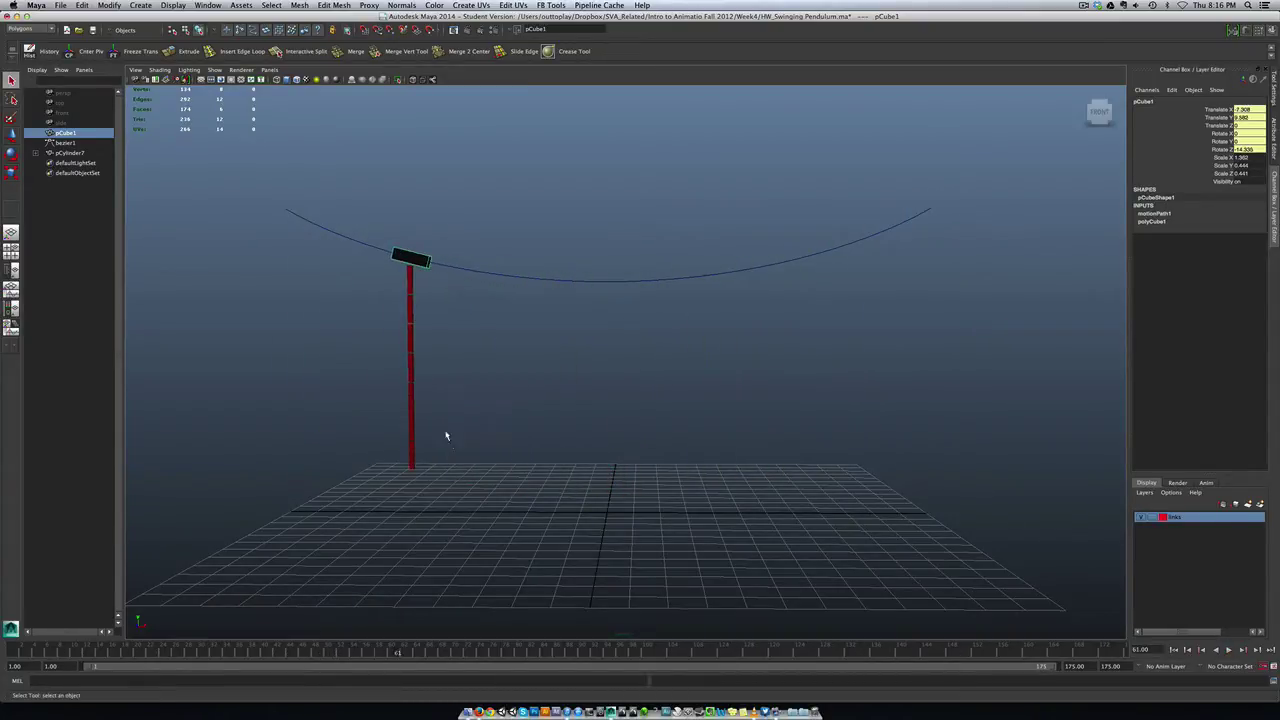
Expand the whole pCylinder7 hierarchy down to pCylinder1 and widen the Outliner so all the names are readable.
{"action": "left_click_drag", "start_coordinate": [398, 440], "coordinate": [437, 527]}
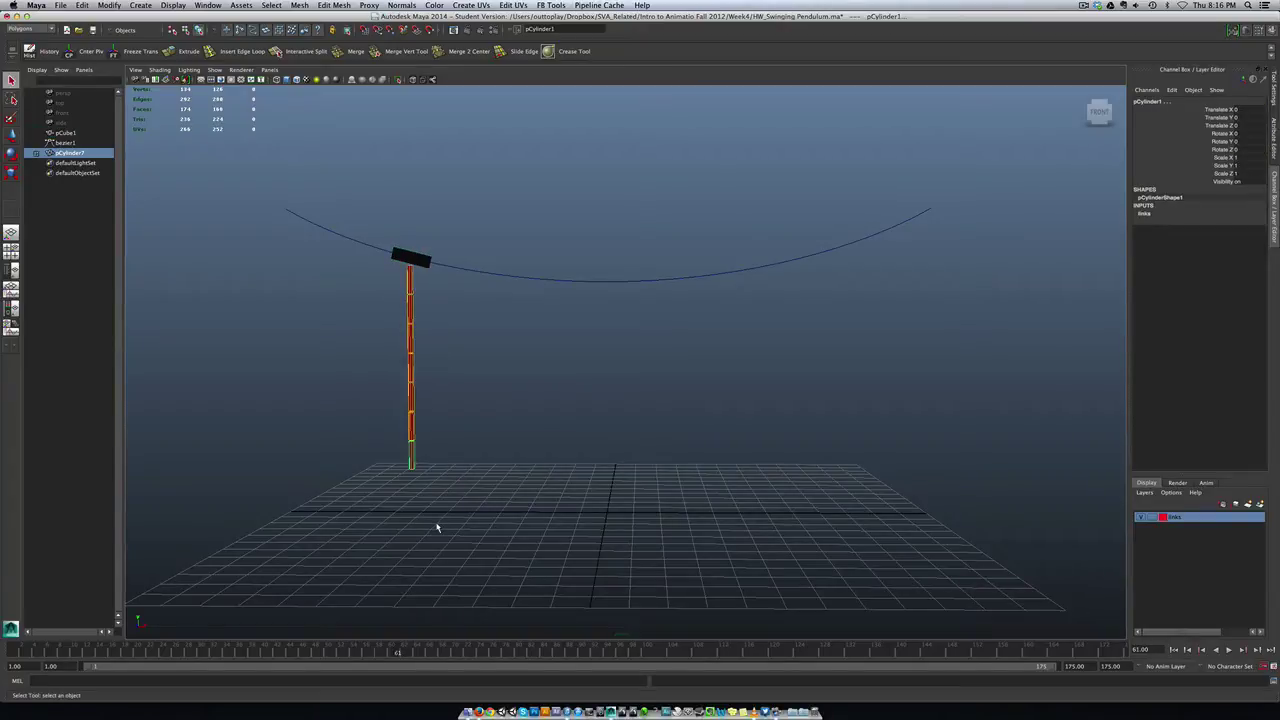
{"action": "left_click", "coordinate": [368, 455]}
{"action": "left_click", "coordinate": [37, 153]}
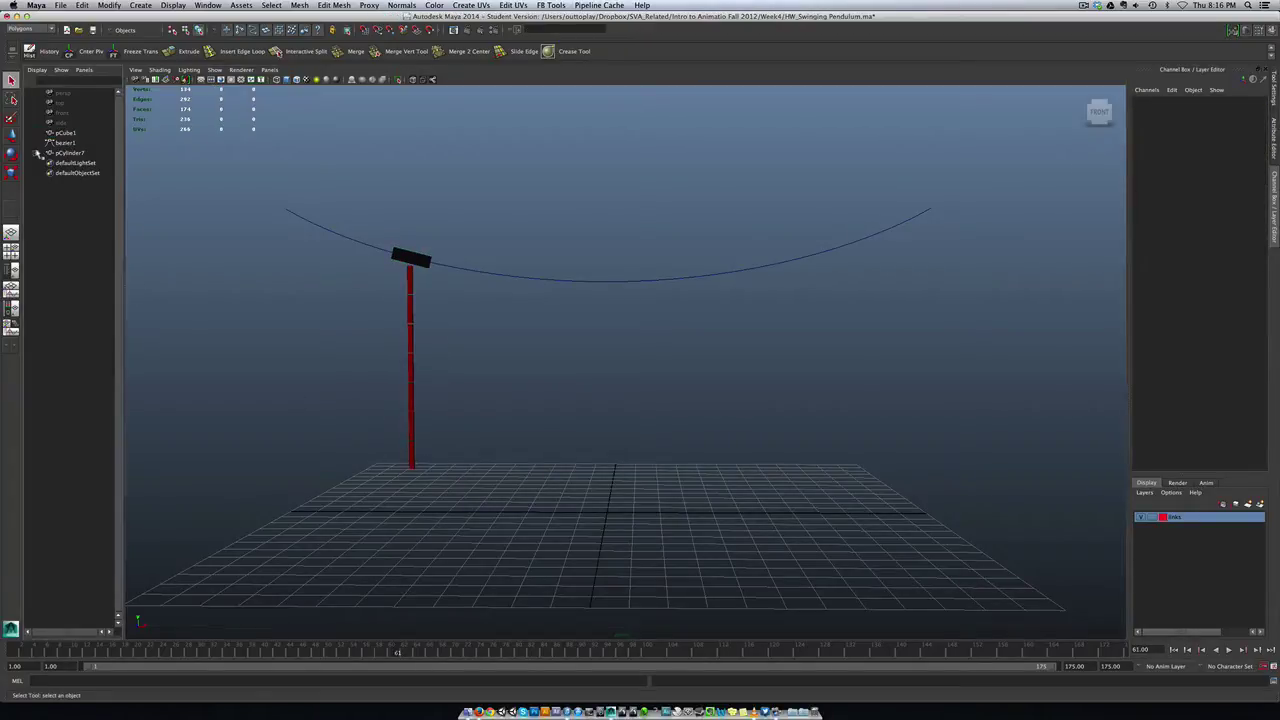
{"action": "left_click_drag", "start_coordinate": [123, 236], "coordinate": [144, 238]}
{"action": "left_click", "coordinate": [104, 173]}
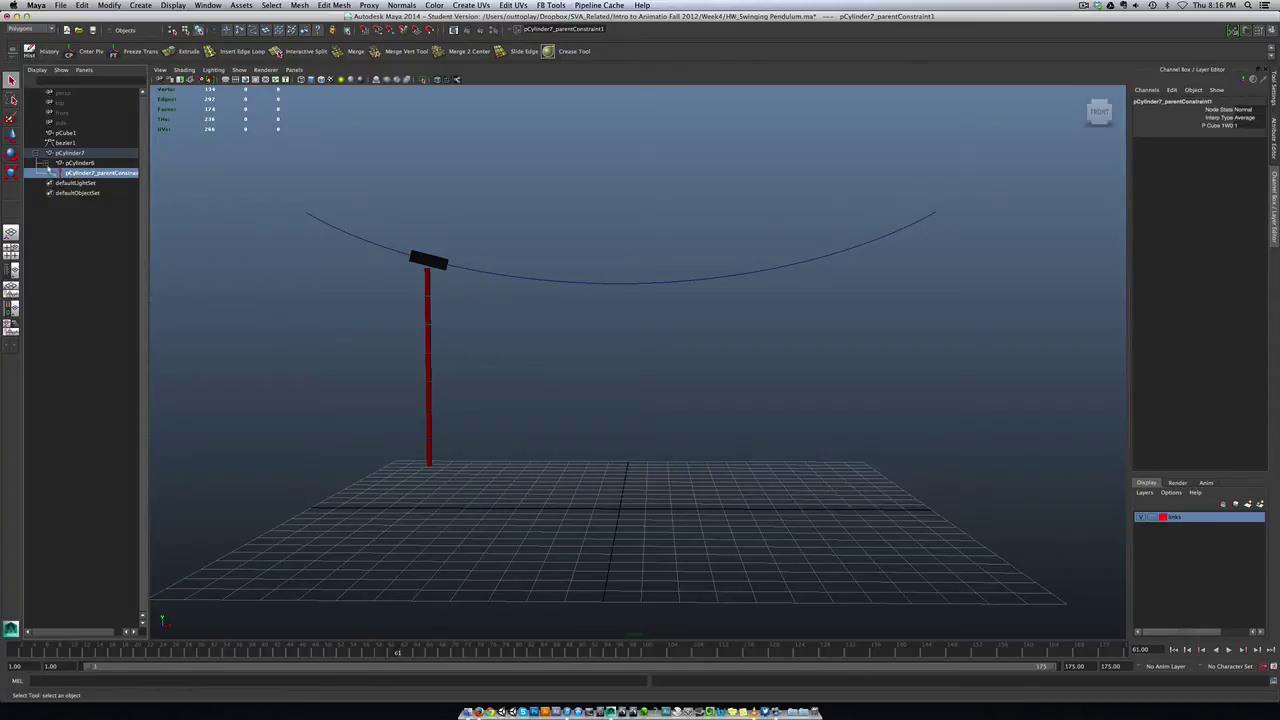
{"action": "left_click", "coordinate": [46, 163], "text": "shift"}
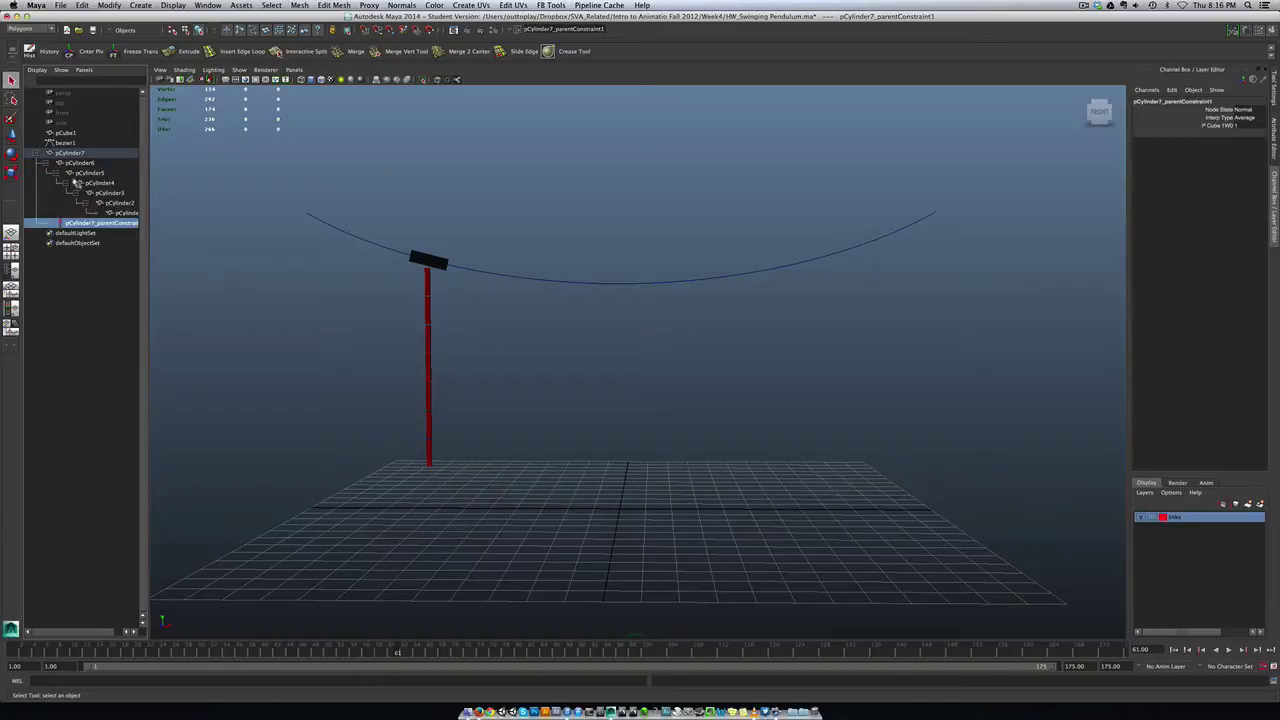
{"action": "left_click_drag", "start_coordinate": [143, 275], "coordinate": [219, 272]}
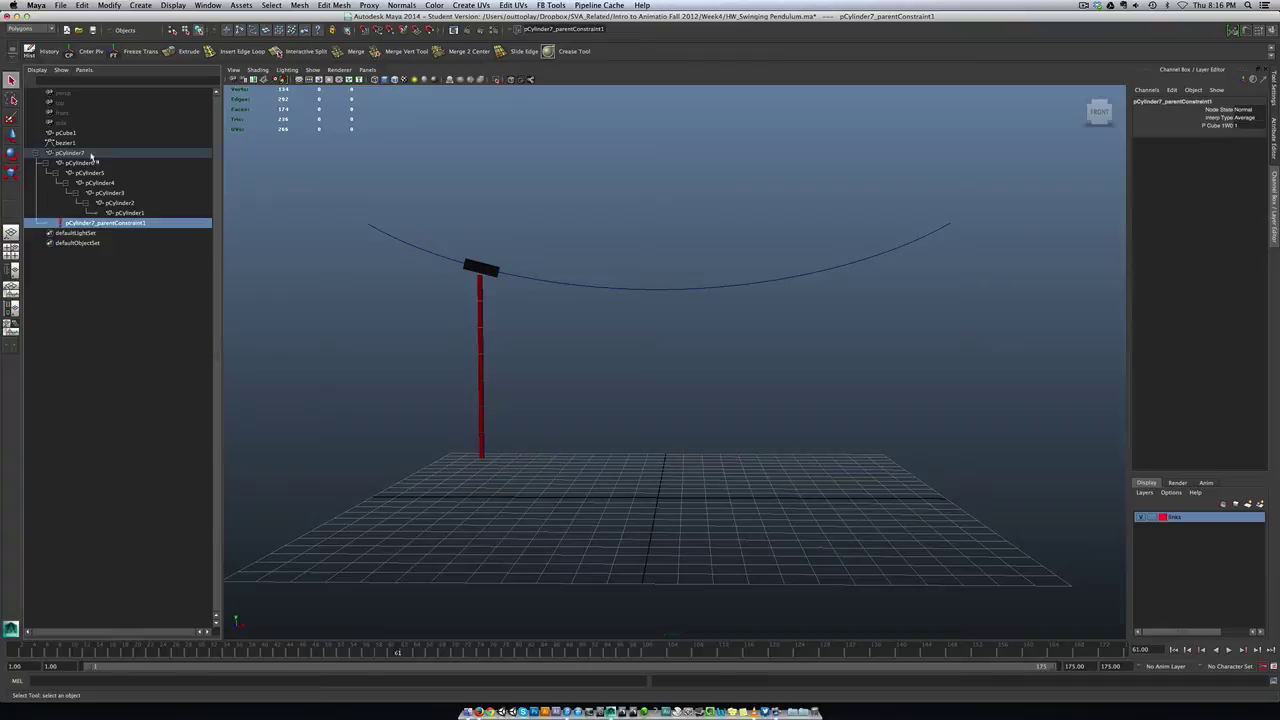
{"action": "left_click_drag", "start_coordinate": [91, 157], "coordinate": [164, 216]}
Select all seven cylinder links hanging from the cube and return to frame 1.
{"action": "left_click", "coordinate": [450, 313]}
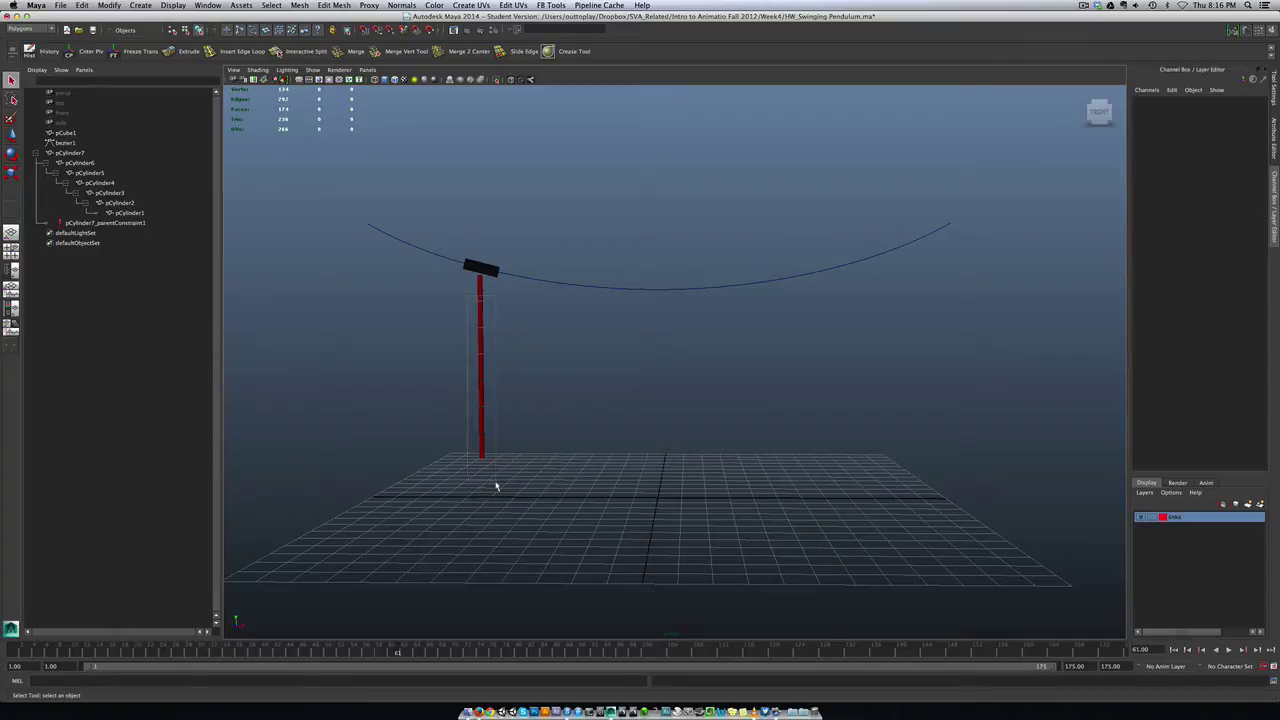
{"action": "key", "text": "z"}
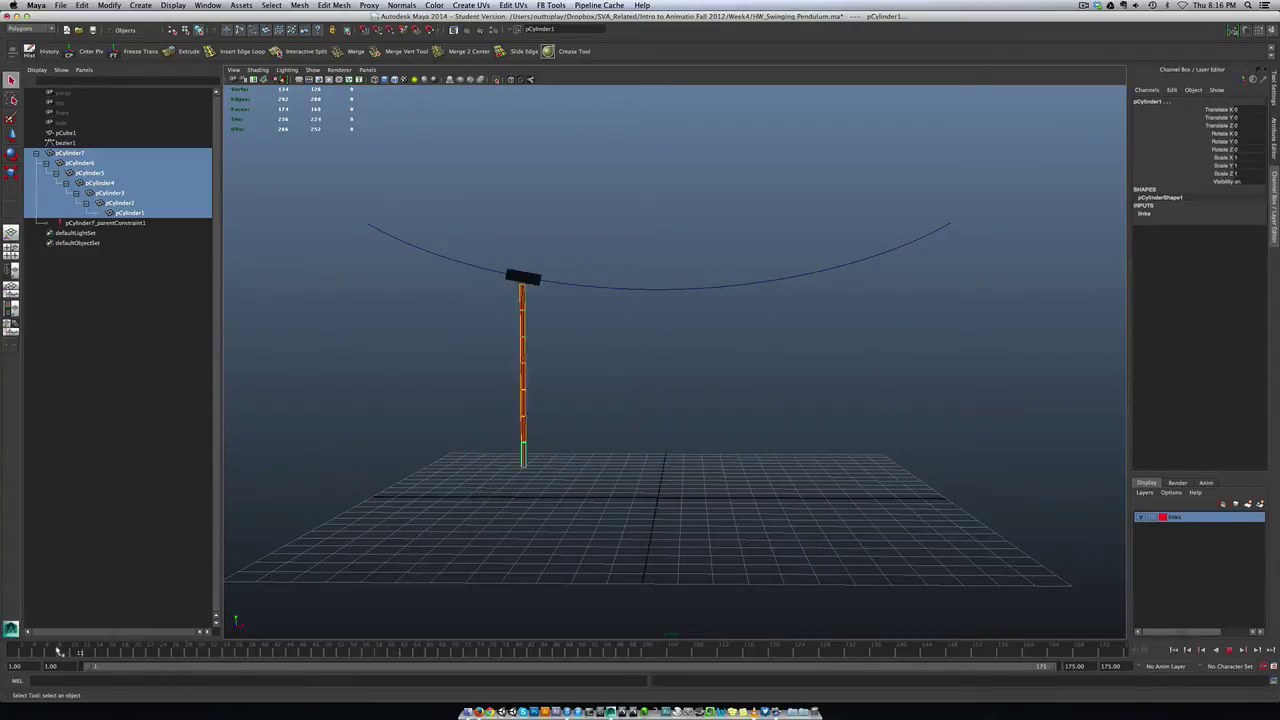
{"action": "key", "text": "alt+shift+v"}
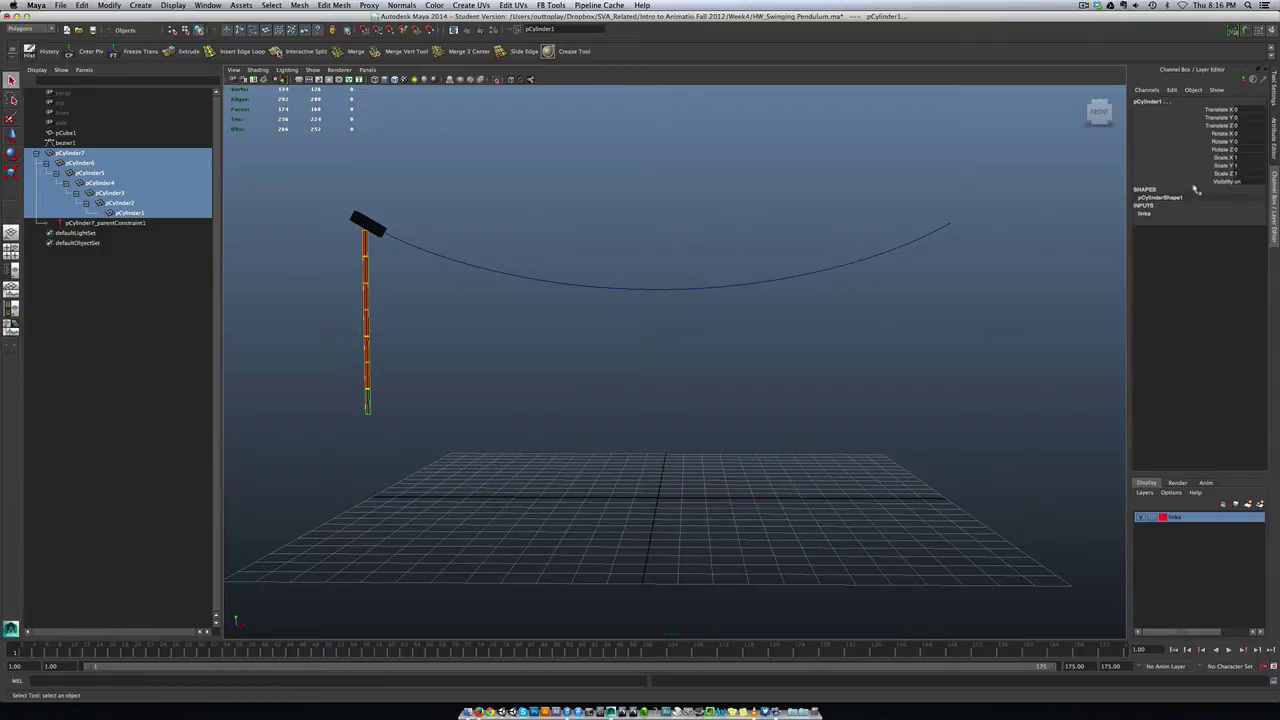
{"action": "key", "text": "e"}
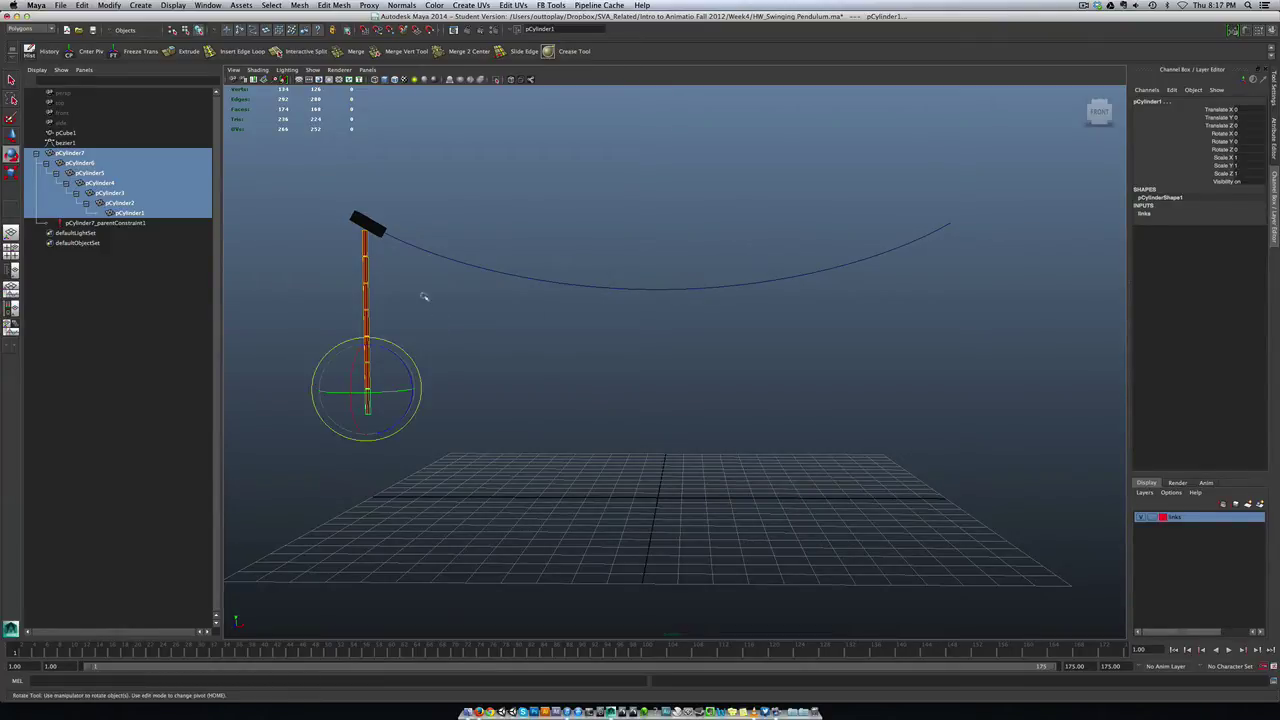
{"action": "mouse_move", "coordinate": [407, 379]}
{"action": "left_mouse_down"}
{"action": "mouse_move", "coordinate": [393, 380]}
{"action": "mouse_move", "coordinate": [414, 392]}
{"action": "mouse_move", "coordinate": [384, 390]}
{"action": "left_mouse_up"}
{"action": "key", "text": "ctrl+z"}
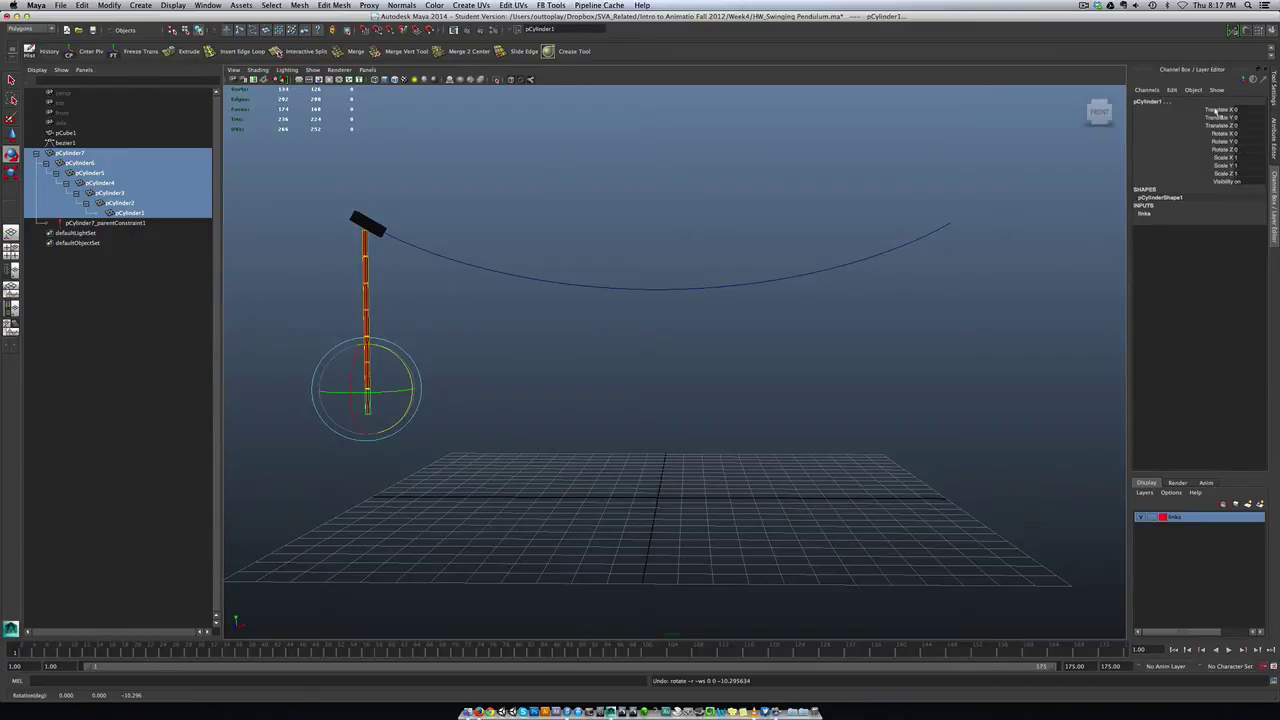
Lock and hide the translate, Rotate X, Rotate Y, scale and visibility channels of the selected links, leaving only Rotate Z.
{"action": "left_click_drag", "start_coordinate": [1216, 113], "coordinate": [1224, 143]}
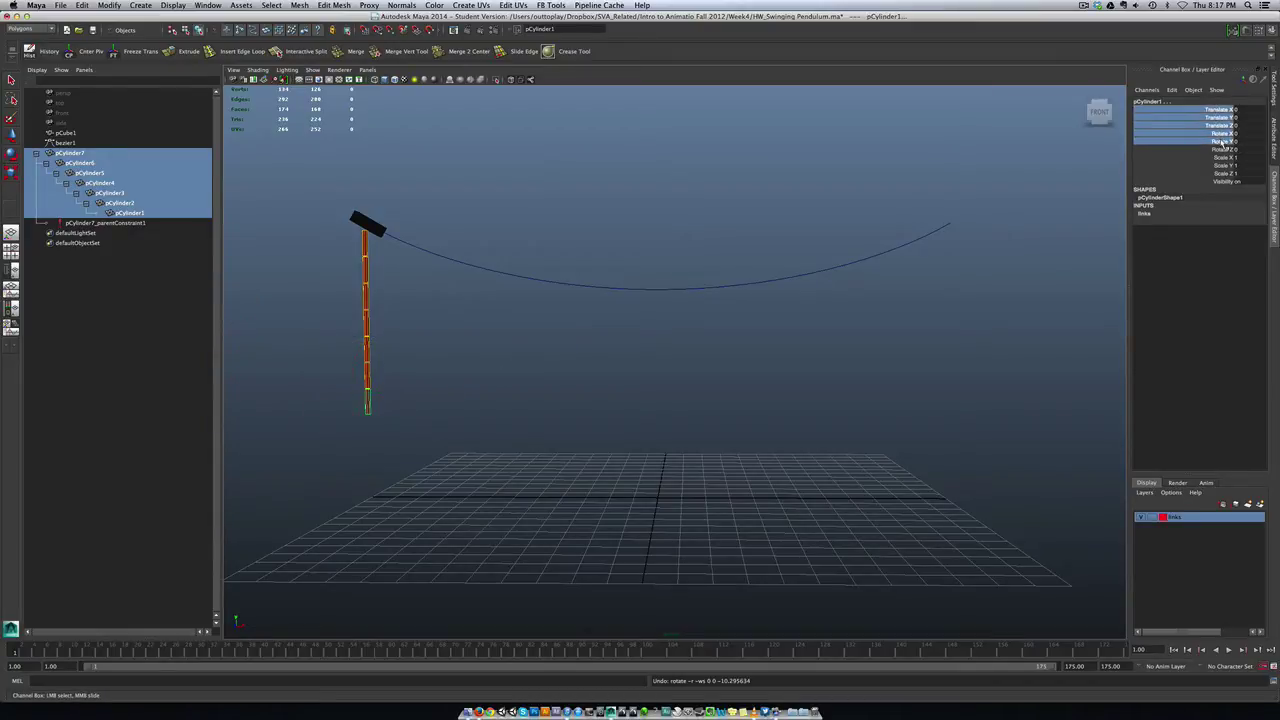
{"action": "right_click", "coordinate": [1222, 142]}
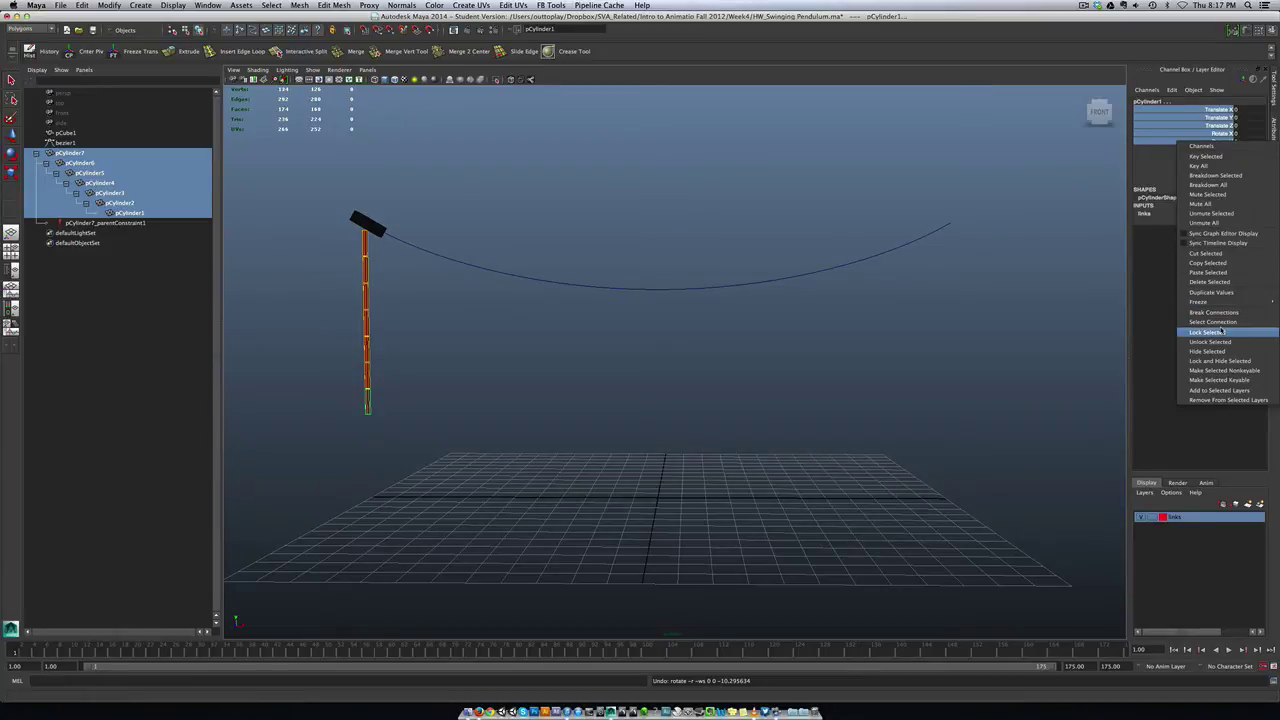
{"action": "left_click", "coordinate": [1226, 362]}
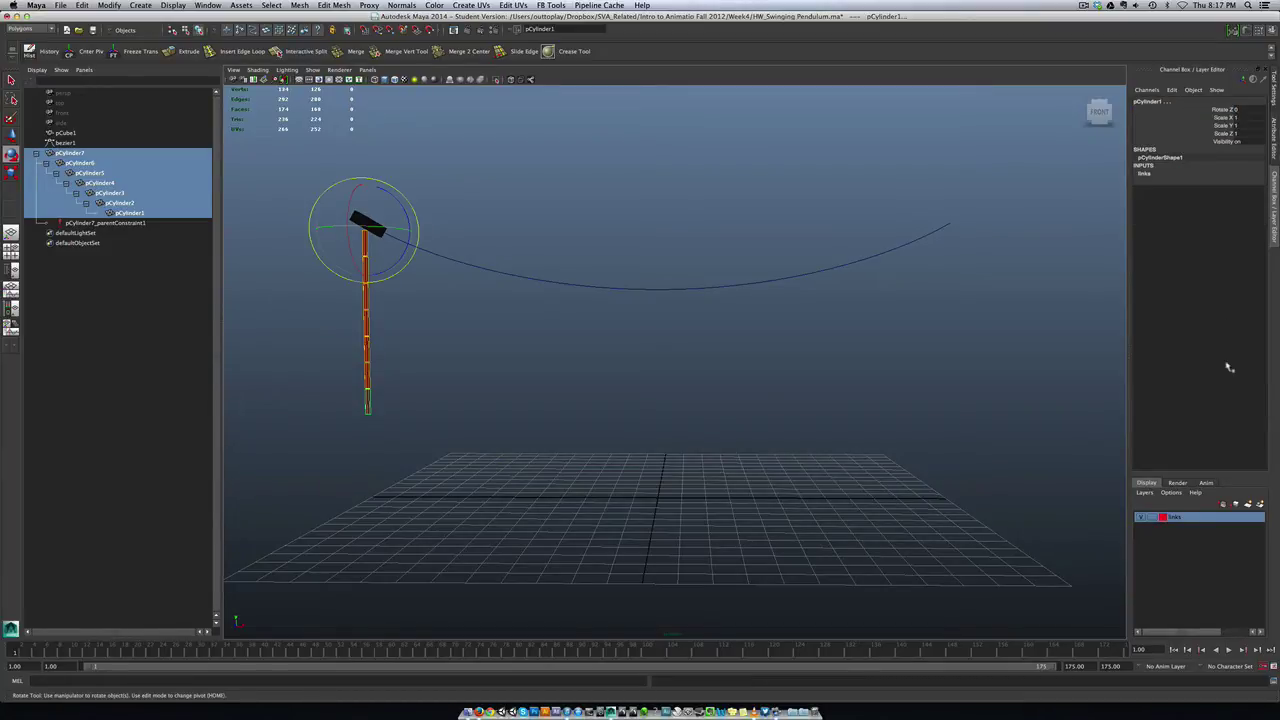
{"action": "left_click_drag", "start_coordinate": [1222, 118], "coordinate": [1228, 143]}
{"action": "right_click", "coordinate": [1228, 143]}
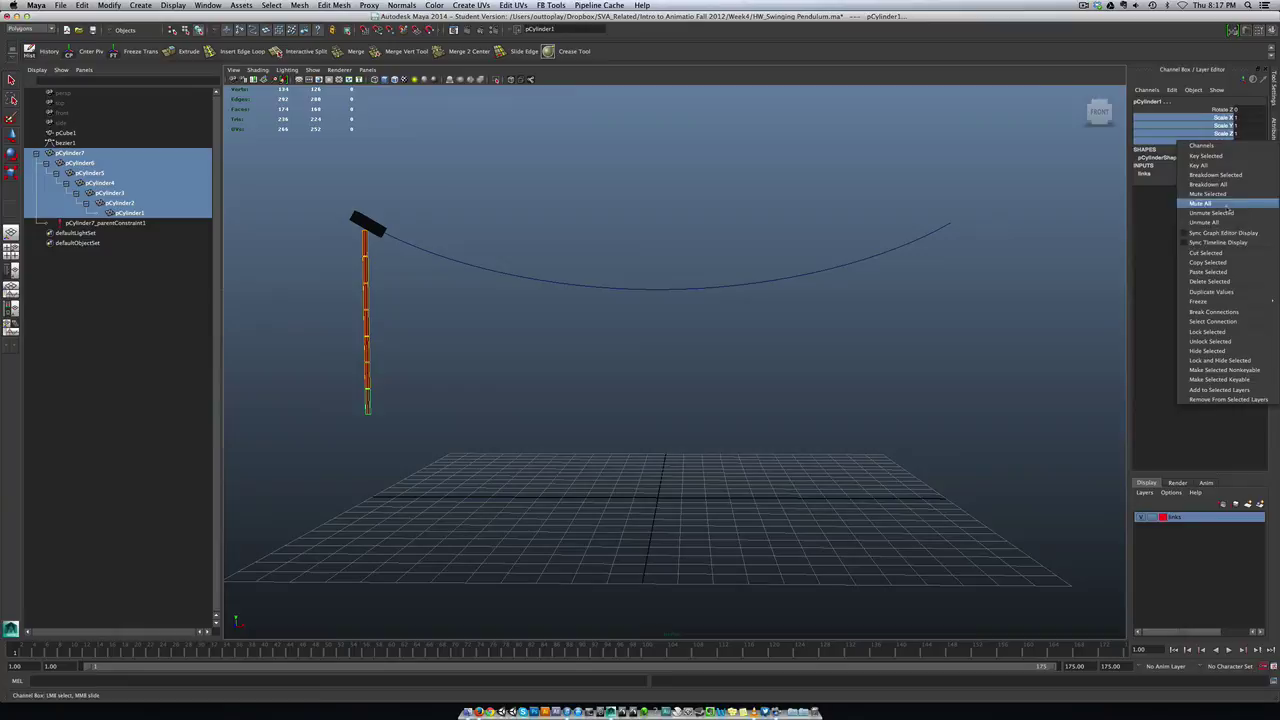
{"action": "left_click", "coordinate": [1220, 363]}
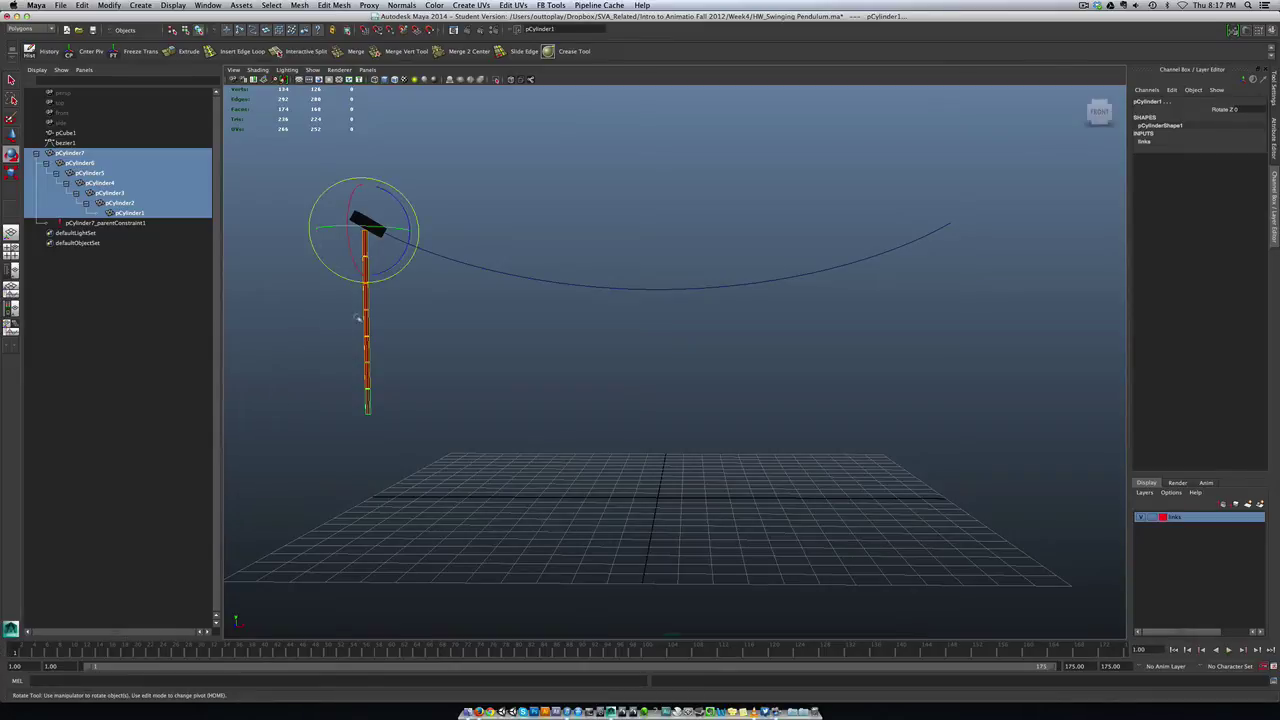
Key the Rotate Z channel of all seven links at frame 1.
{"action": "right_click", "coordinate": [1222, 114]}
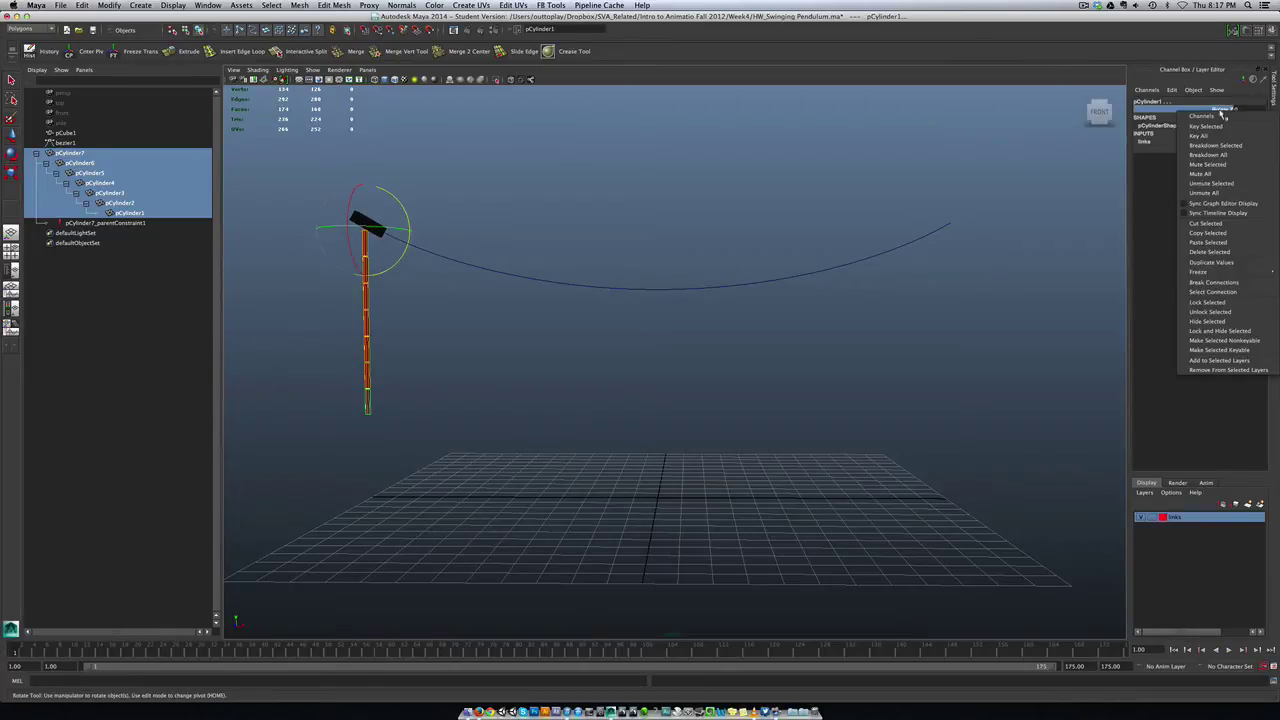
{"action": "left_click", "coordinate": [1220, 130]}
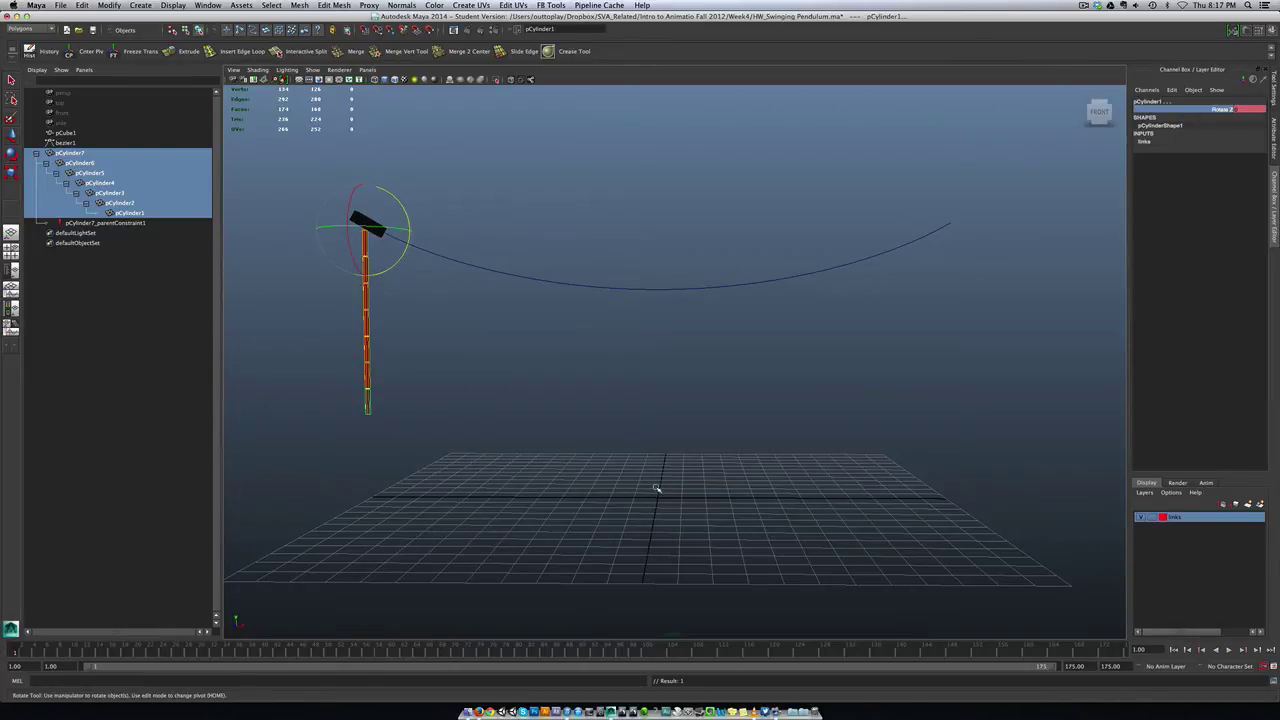
At frame 8, rotate all seven links to about -10.4 degrees in Z so they trail behind the cube, and key them.
{"action": "key", "text": "alt+v"}
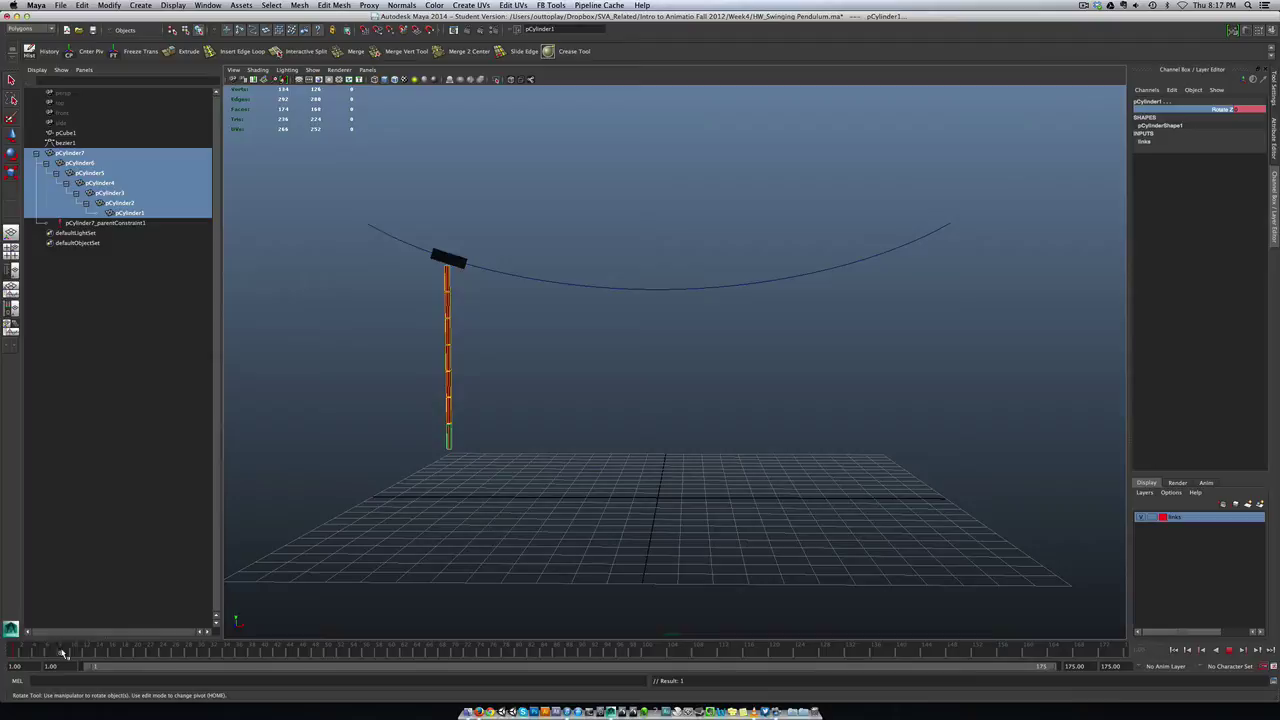
{"action": "key", "text": "alt+v"}
{"action": "left_click", "coordinate": [545, 324]}
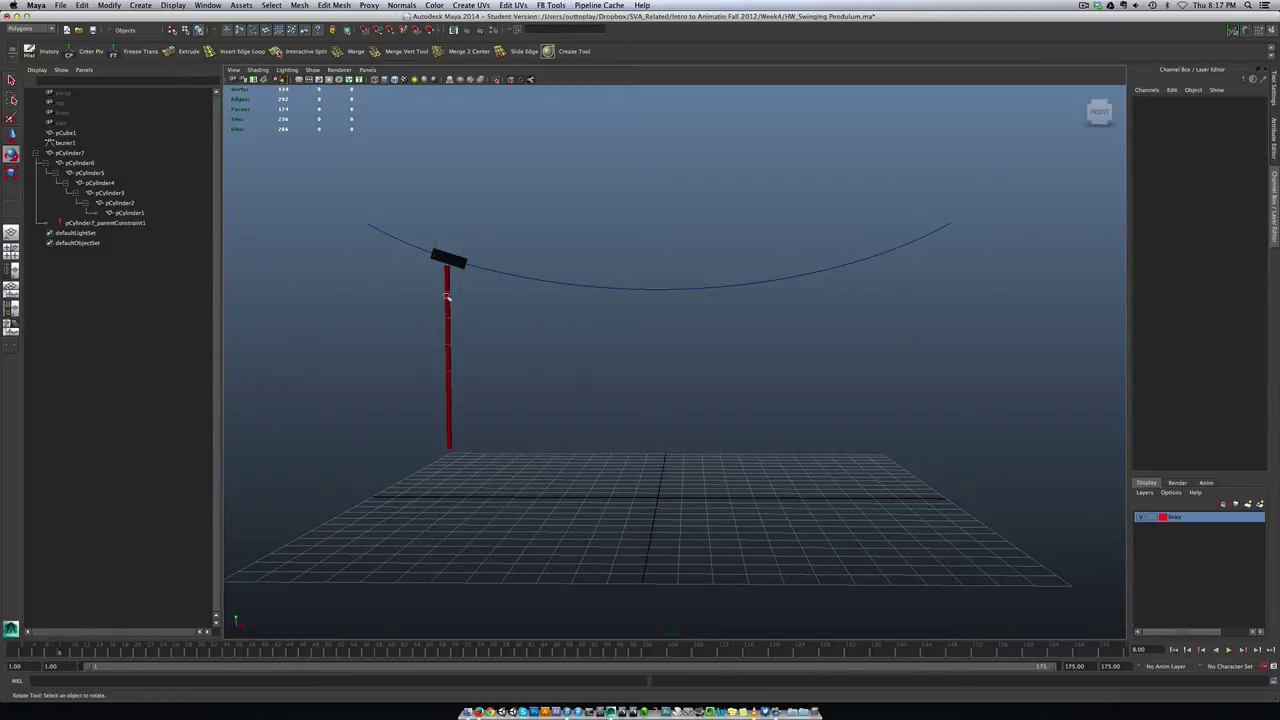
{"action": "left_click_drag", "start_coordinate": [437, 382], "coordinate": [470, 455]}
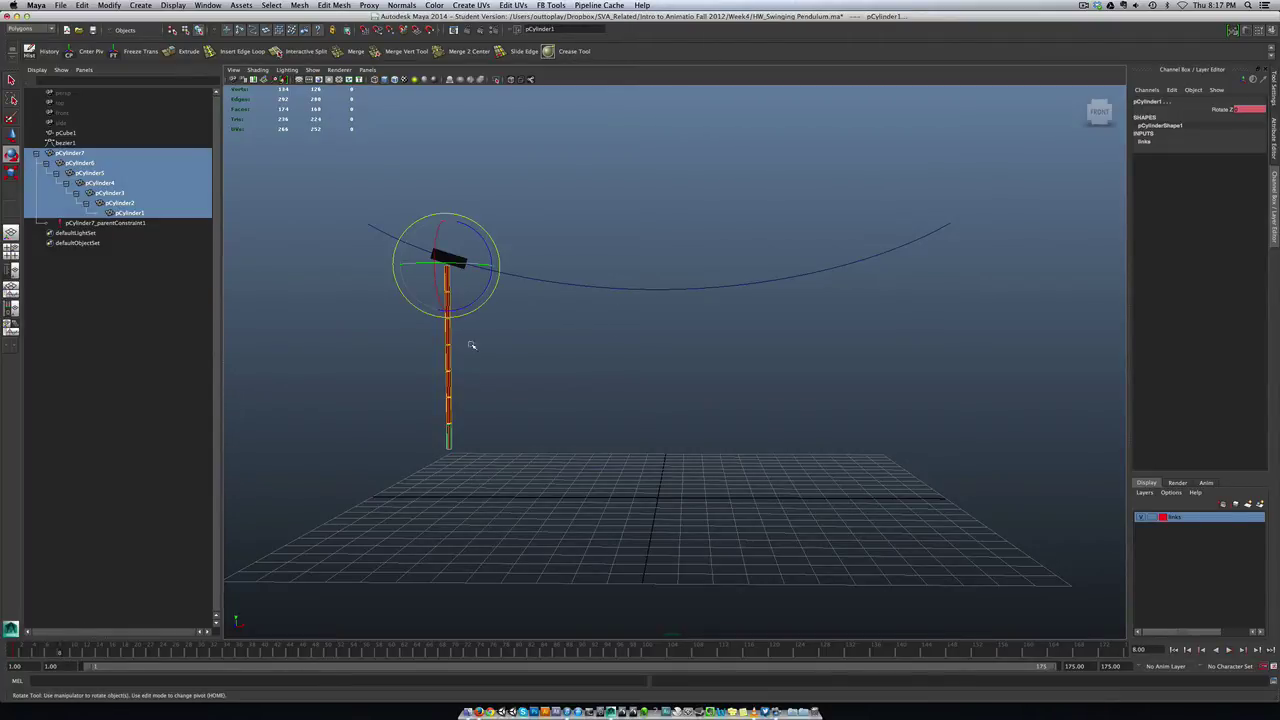
{"action": "left_click_drag", "start_coordinate": [496, 285], "coordinate": [482, 292]}
{"action": "key", "text": "s"}
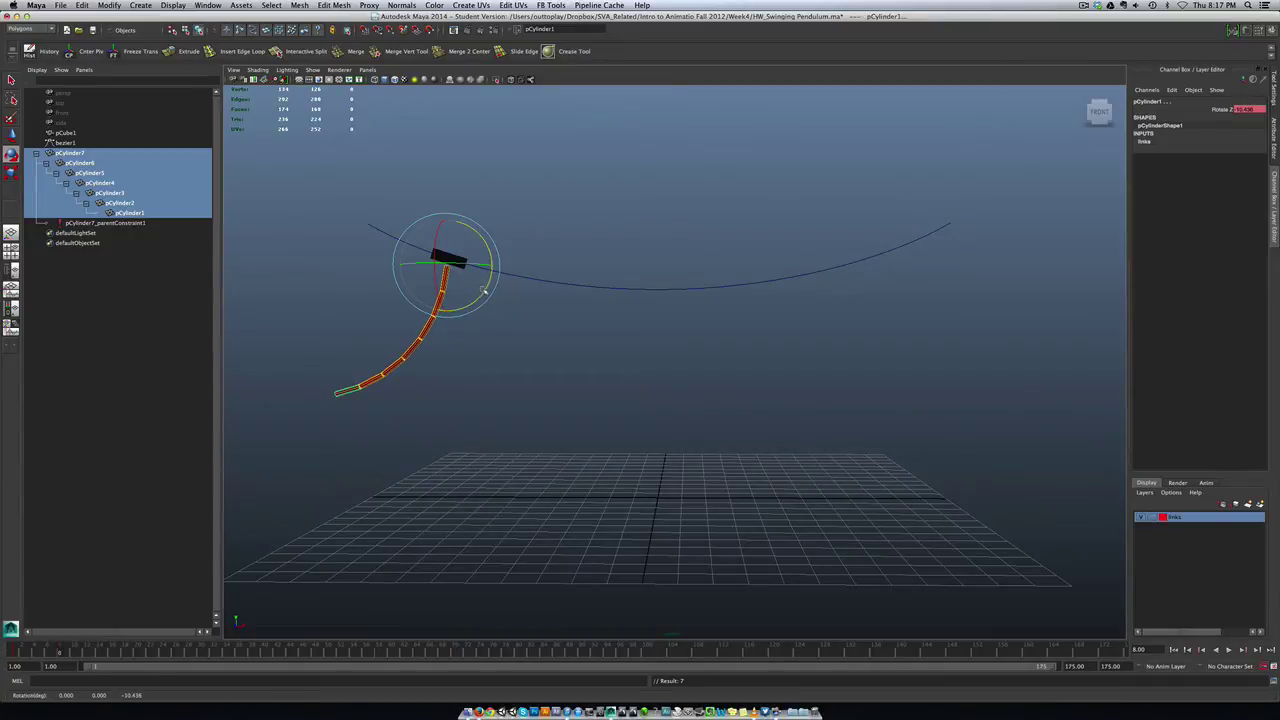
Check the swing from the start, then rotate all seven links to about -13 degrees in Z at frame 14.
{"action": "left_click", "coordinate": [13, 651]}
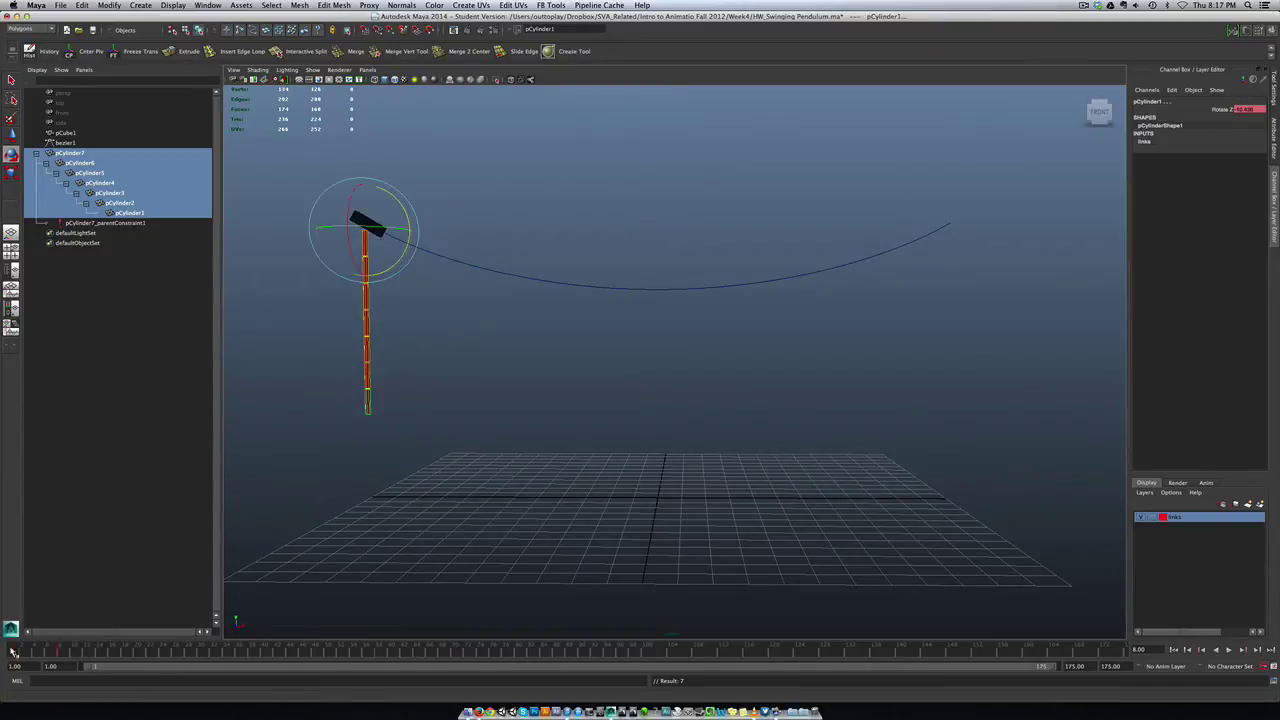
{"action": "key", "text": "alt+v"}
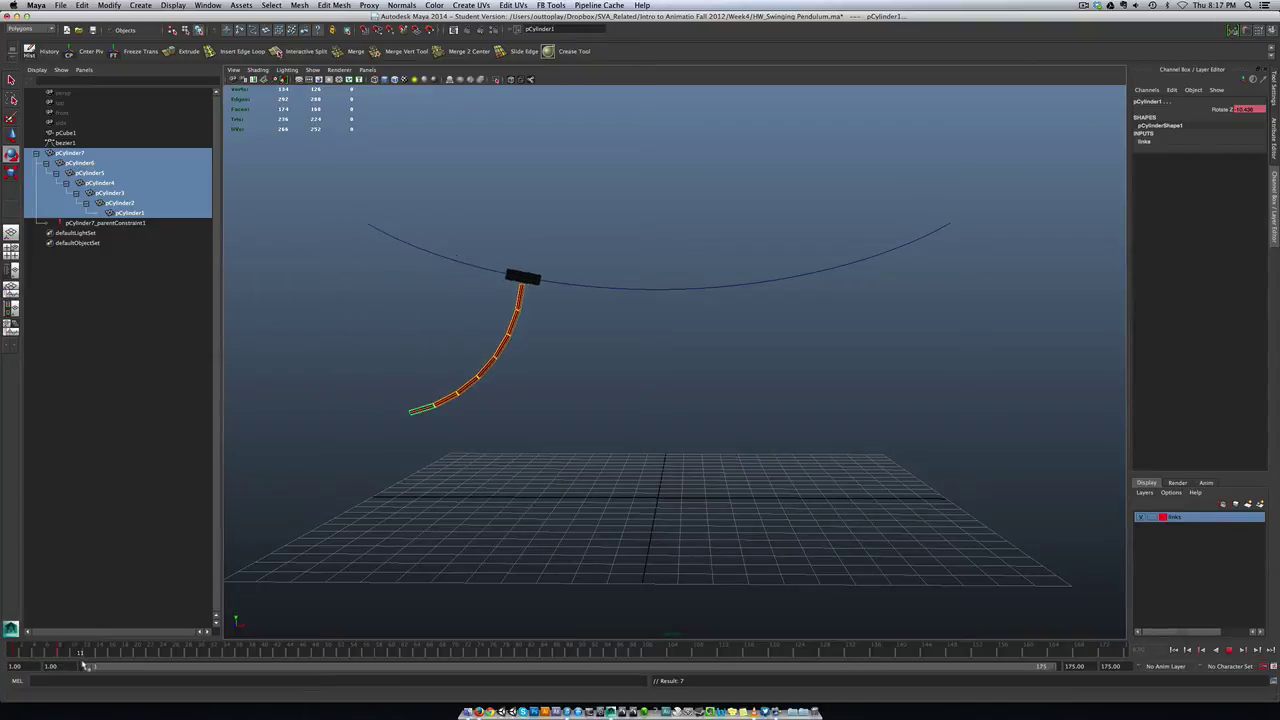
{"action": "key", "text": "alt+v"}
{"action": "key", "text": "e"}
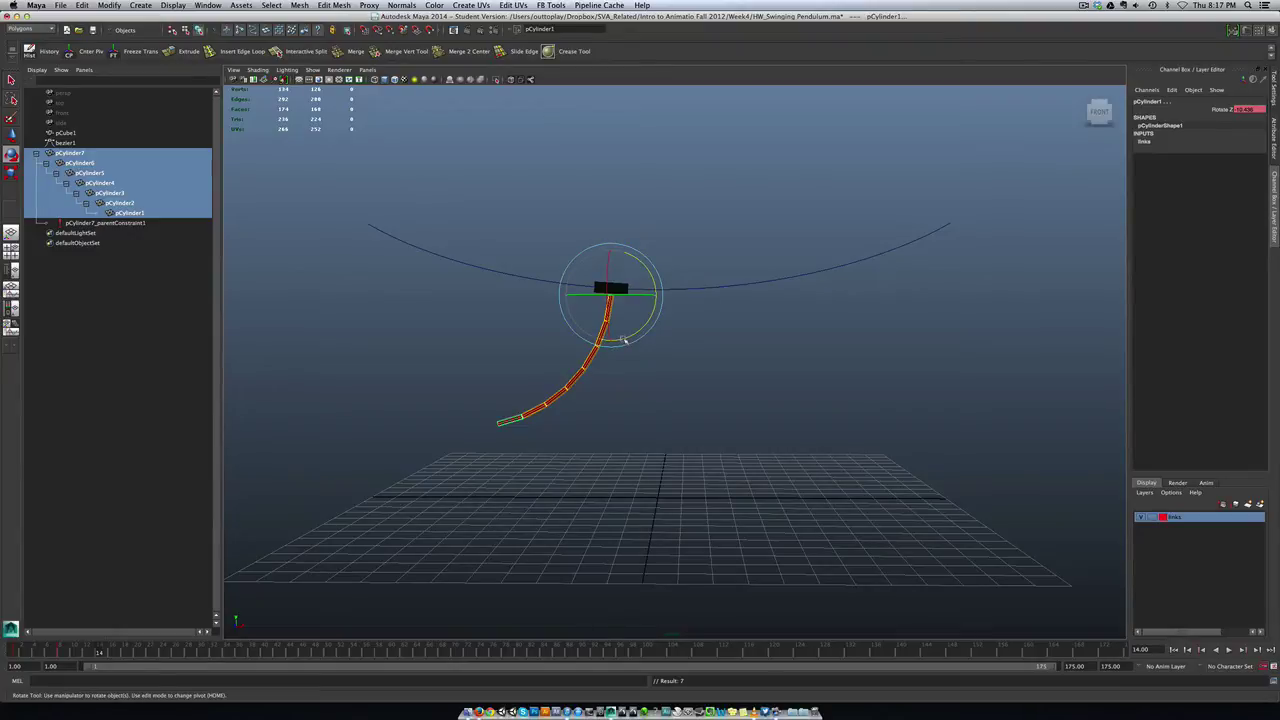
{"action": "left_click_drag", "start_coordinate": [624, 341], "coordinate": [621, 341]}
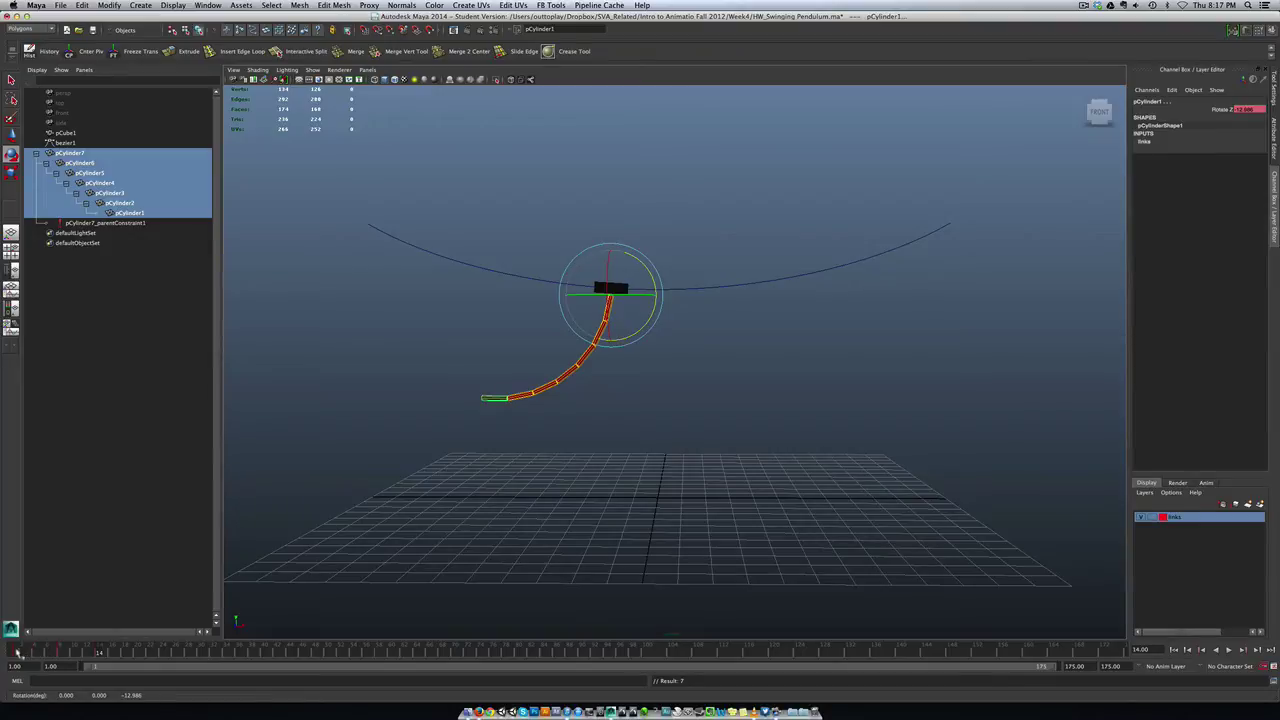
At frame 17, rotate the lower four links, pCylinder4 to pCylinder1, to about -15.9 degrees in Z.
{"action": "left_click_drag", "start_coordinate": [17, 651], "coordinate": [118, 670]}
{"action": "key", "text": "e"}
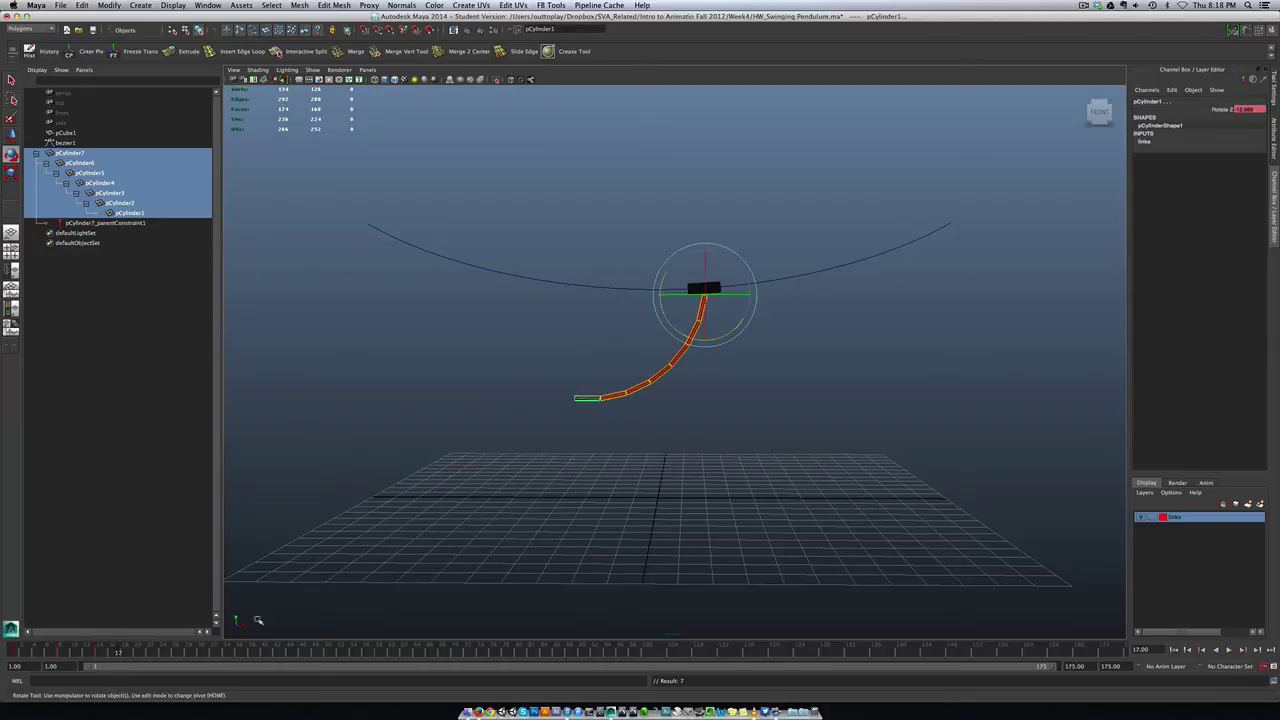
{"action": "left_click_drag", "start_coordinate": [569, 363], "coordinate": [660, 432]}
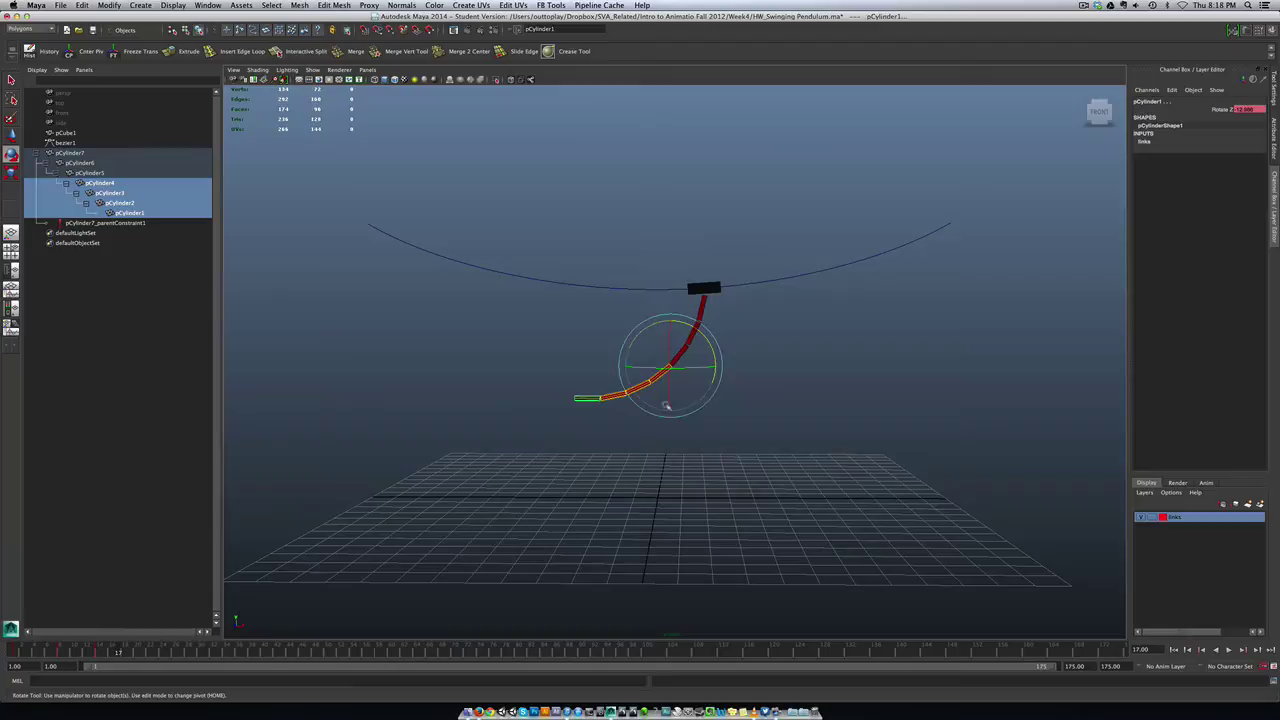
{"action": "left_click_drag", "start_coordinate": [713, 350], "coordinate": [717, 382]}
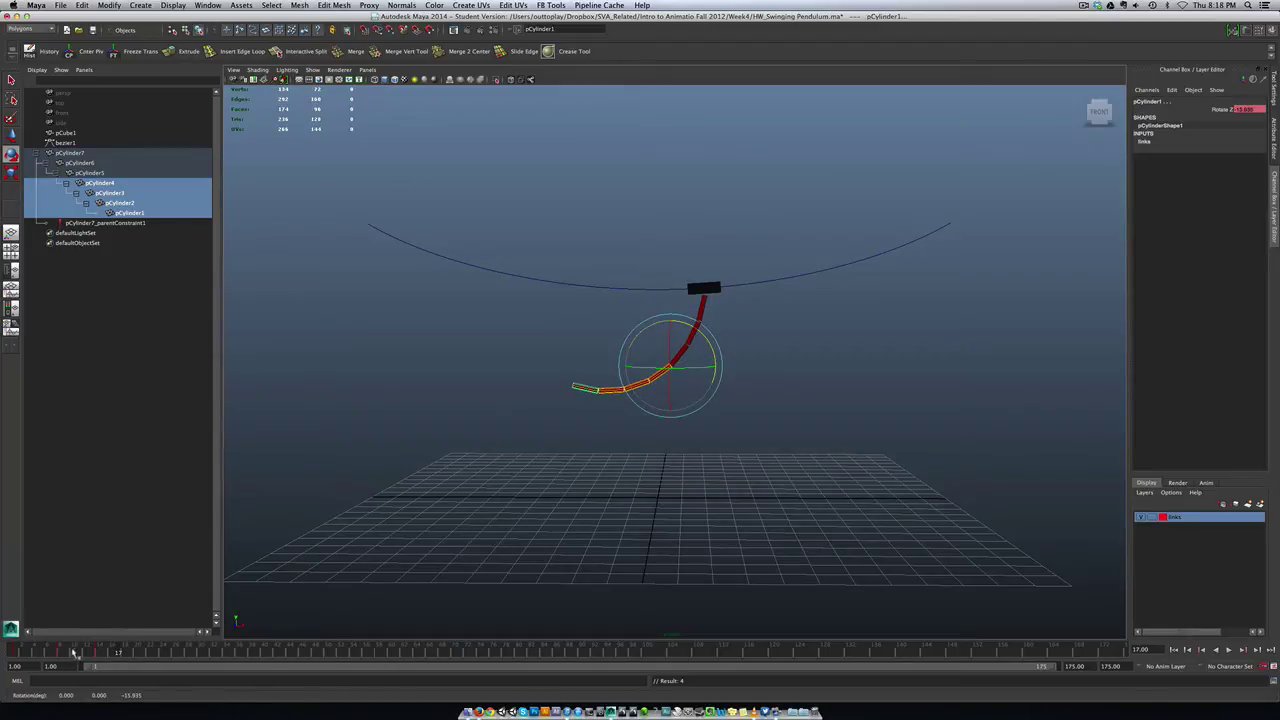
Check the swing from the start, then rotate the lower four links, pCylinder4 to pCylinder1, in Z at frame 22 and key them.
{"action": "left_click", "coordinate": [30, 652]}
{"action": "key", "text": "alt+v"}
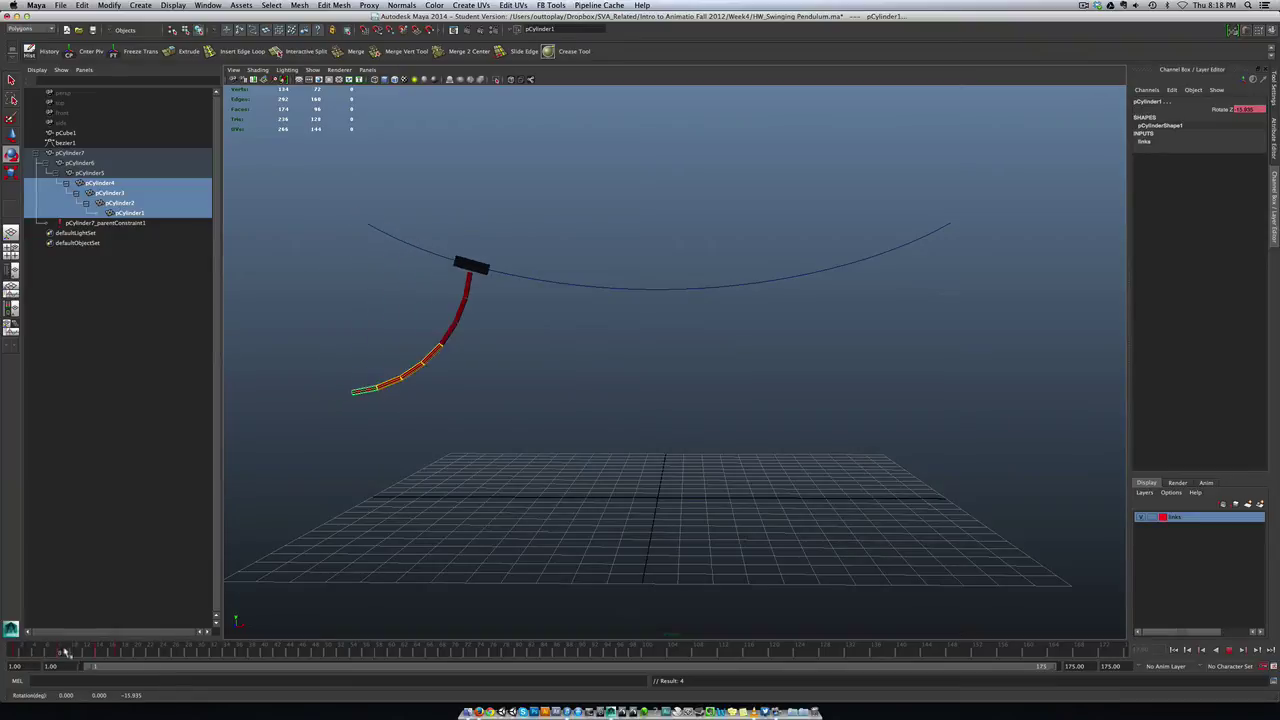
{"action": "mouse_move", "coordinate": [143, 652]}
{"action": "left_mouse_down"}
{"action": "mouse_move", "coordinate": [172, 652]}
{"action": "mouse_move", "coordinate": [152, 653]}
{"action": "left_mouse_up"}
{"action": "key", "text": "e"}
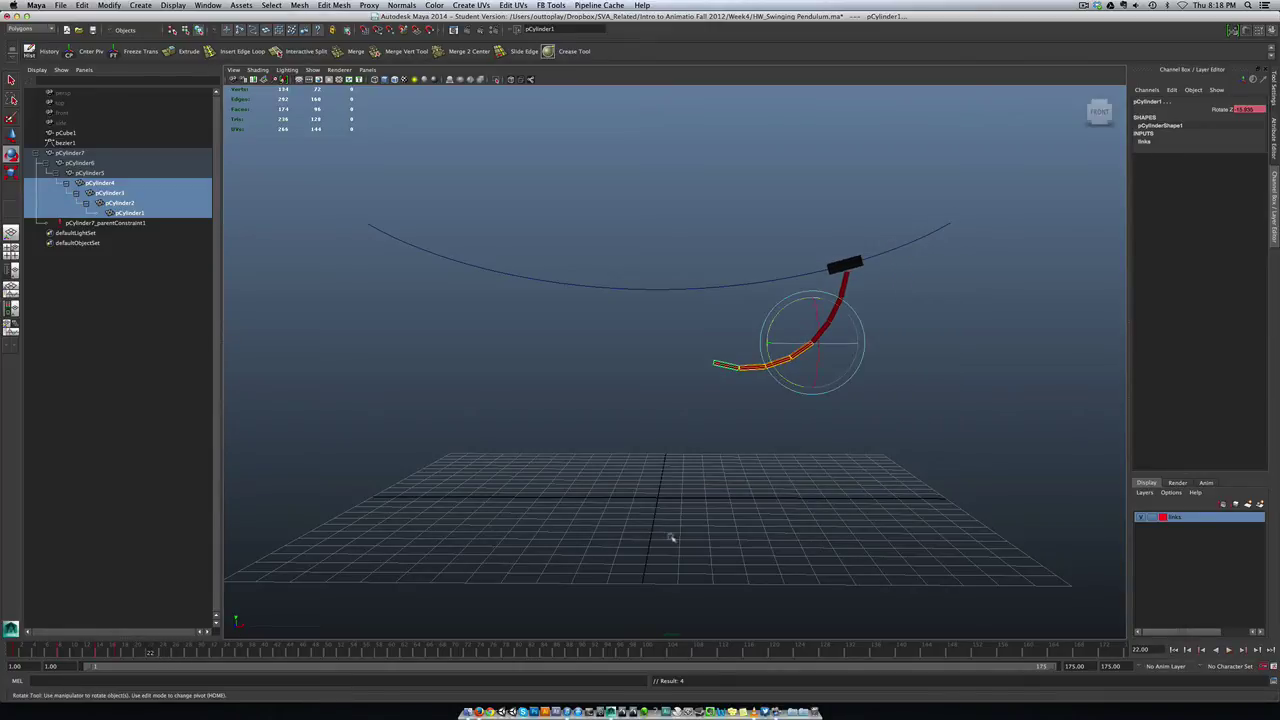
{"action": "left_click_drag", "start_coordinate": [790, 383], "coordinate": [791, 384]}
{"action": "key", "text": "s"}
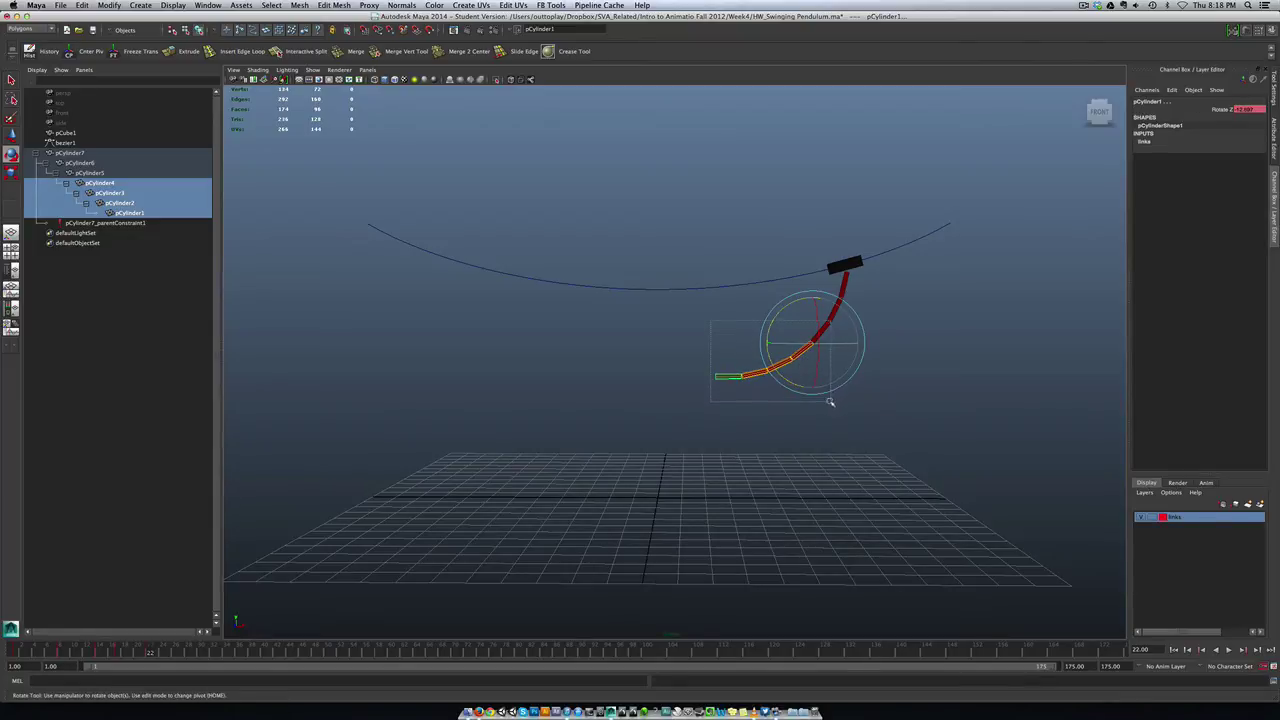
Still at frame 22, rotate the six links pCylinder6 to pCylinder1 to about -11.9 degrees in Z and key them.
{"action": "key", "text": "Up"}
{"action": "key", "text": "Up"}
{"action": "left_click_drag", "start_coordinate": [819, 341], "coordinate": [802, 347]}
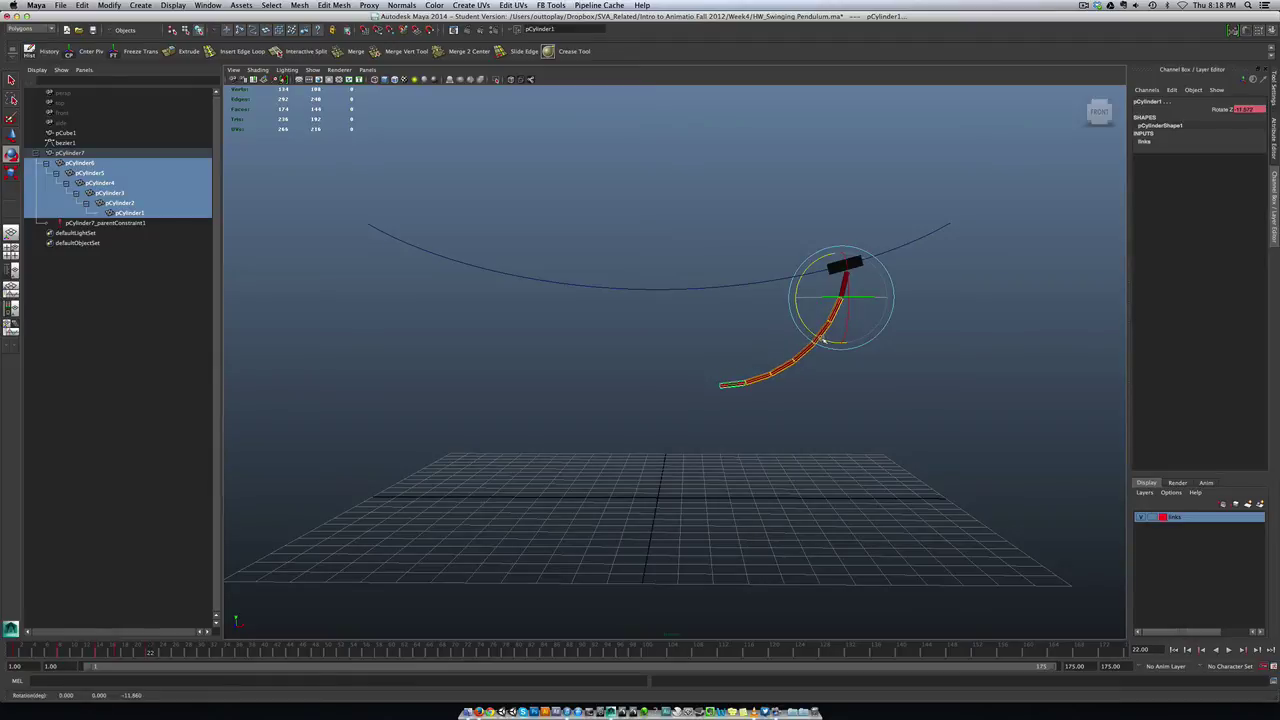
{"action": "key", "text": "s"}
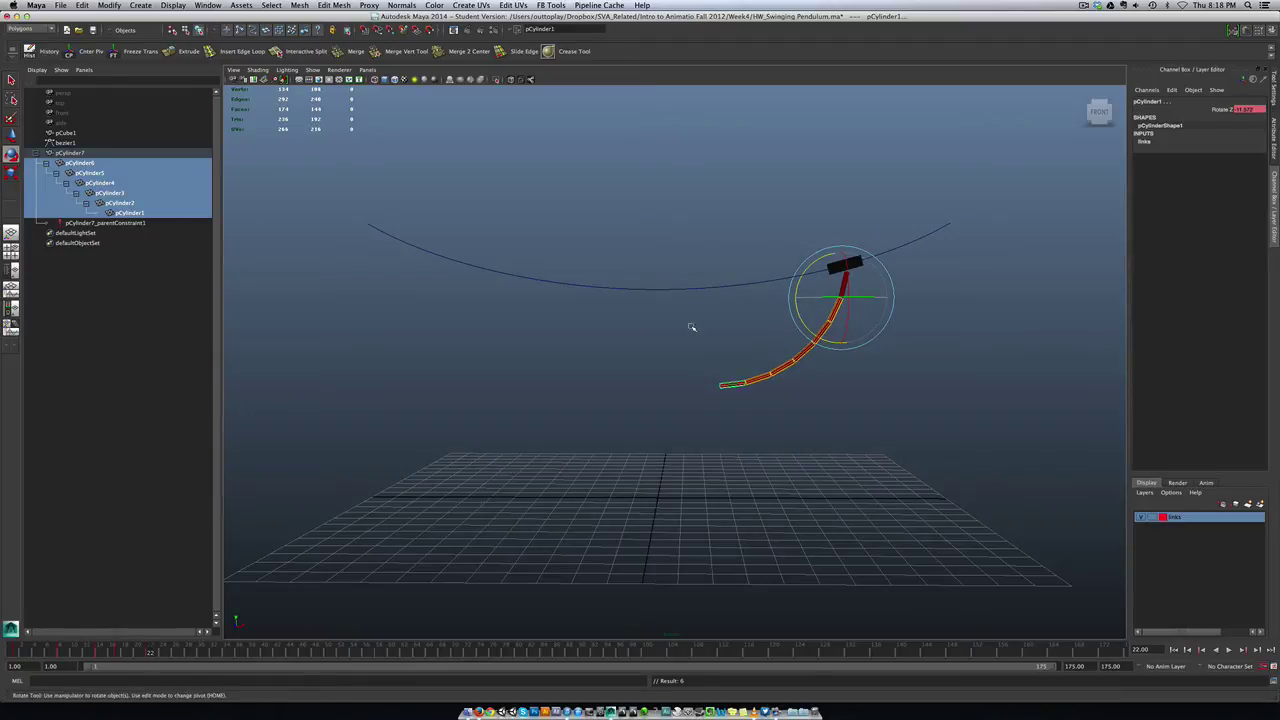
Select all seven links and adjust their shared Z rotation at frame 22 to refine the trailing curve.
{"action": "left_click", "coordinate": [864, 289]}
{"action": "left_click_drag", "start_coordinate": [858, 290], "coordinate": [704, 446]}
{"action": "left_click_drag", "start_coordinate": [843, 316], "coordinate": [854, 321]}
At frame 28, rotate all seven links to about 5.5 degrees in Z so the chain swings past the cube.
{"action": "left_click_drag", "start_coordinate": [84, 666], "coordinate": [188, 675]}
{"action": "key", "text": "e"}
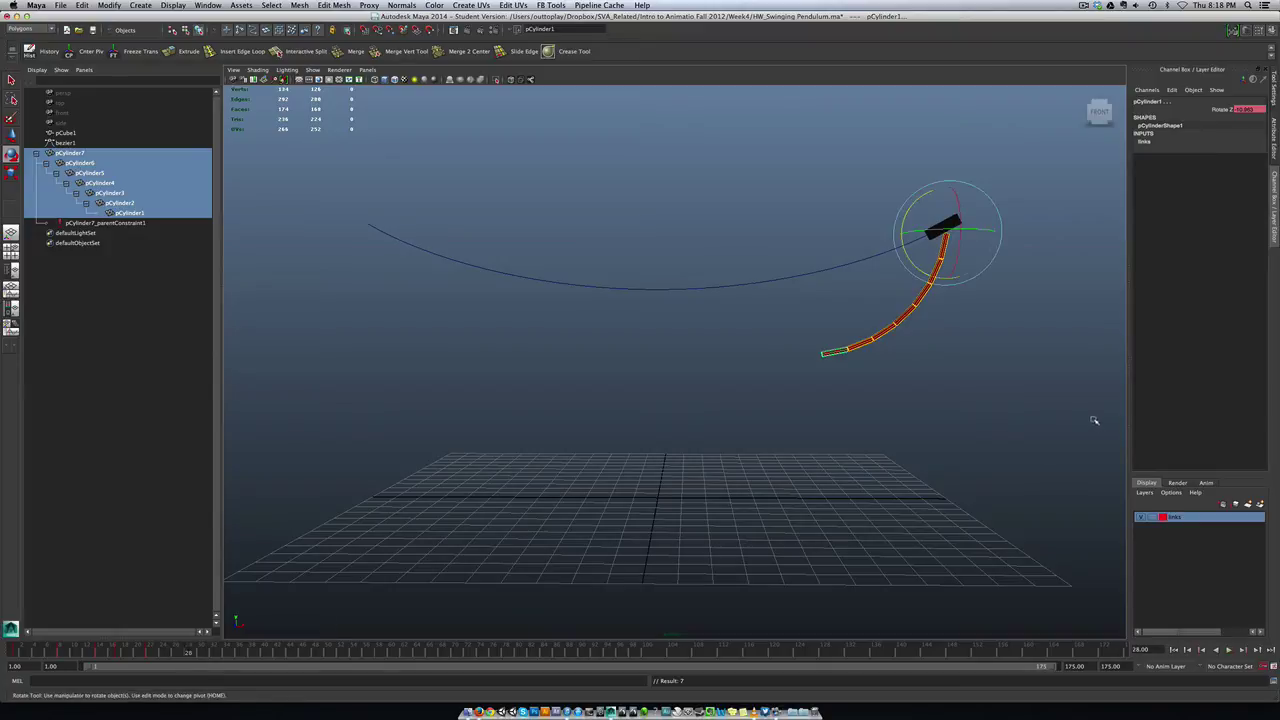
{"action": "left_click_drag", "start_coordinate": [913, 261], "coordinate": [919, 272]}
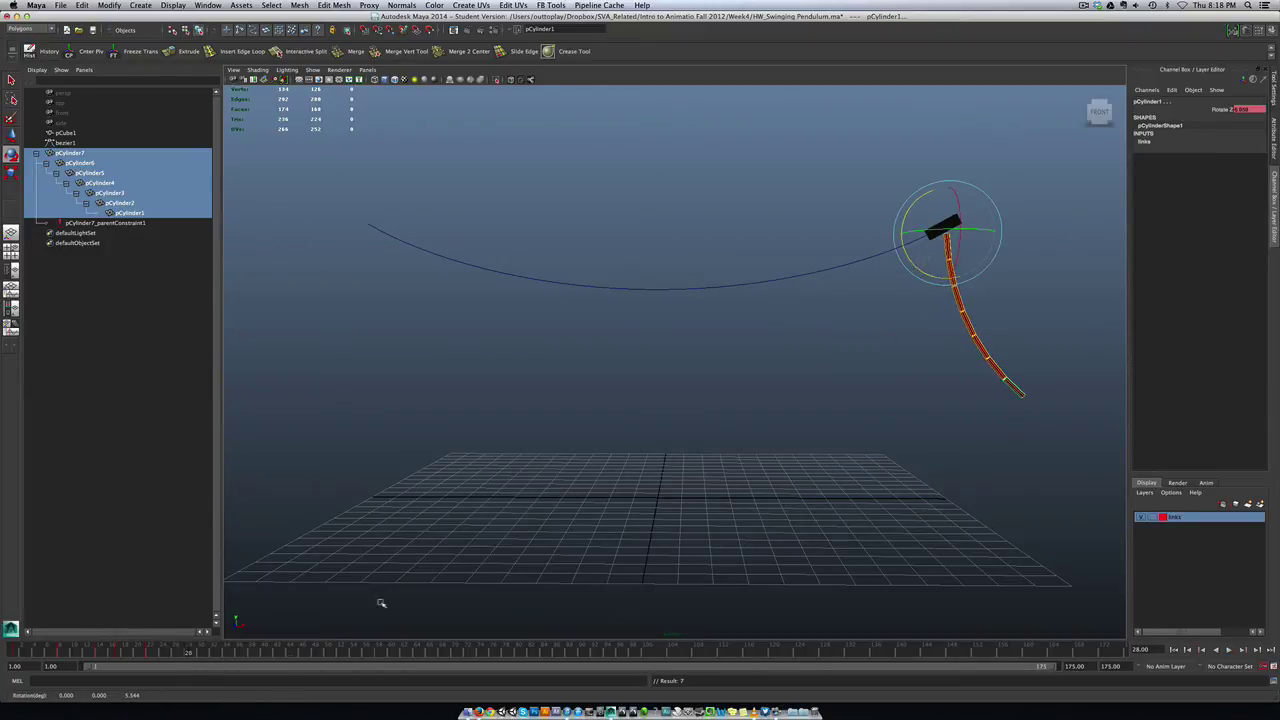
At frame 34, rotate all seven links to about 14.5 degrees in Z and key them.
{"action": "left_click_drag", "start_coordinate": [135, 655], "coordinate": [226, 666]}
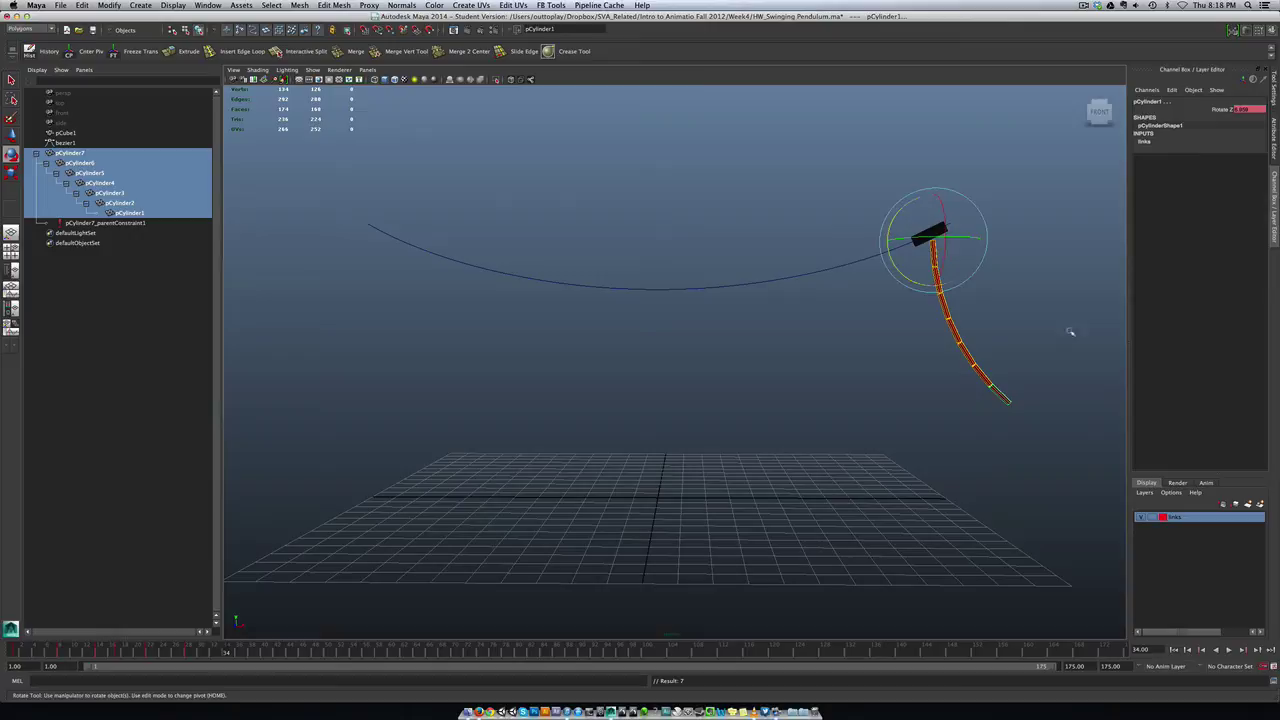
{"action": "left_click_drag", "start_coordinate": [903, 275], "coordinate": [905, 282]}
{"action": "key", "text": "s"}
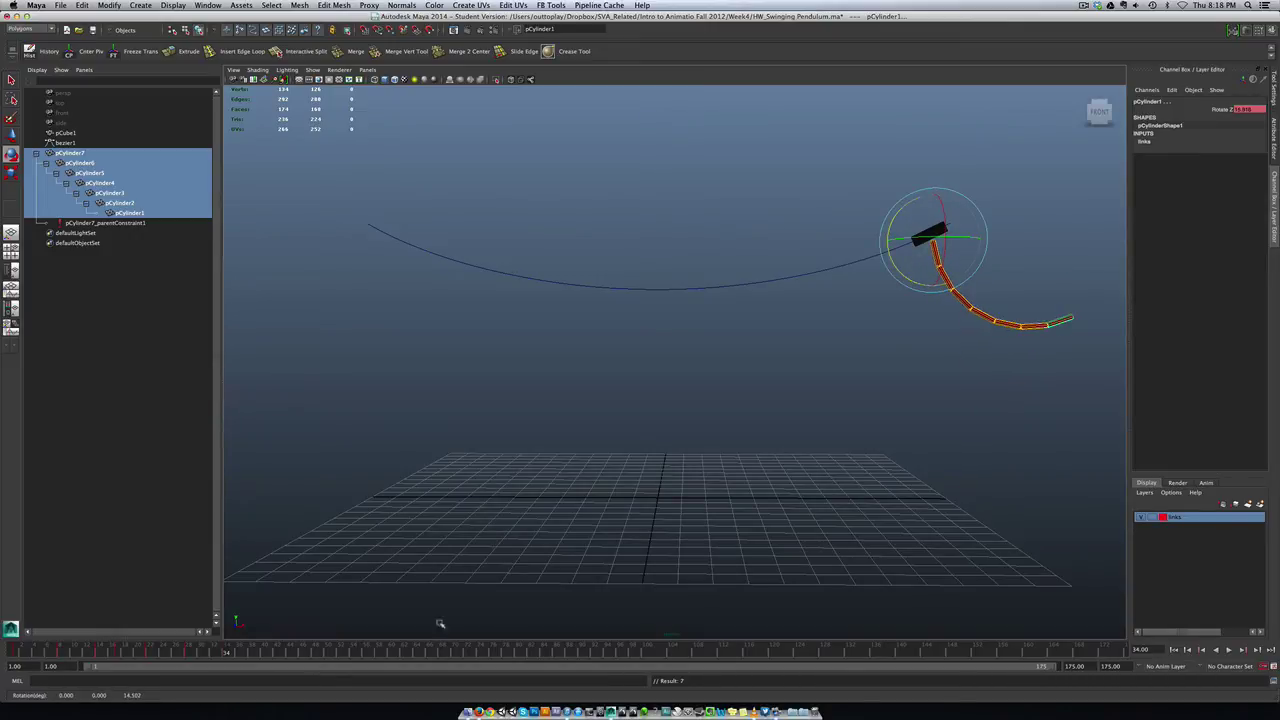
Play the swing from the start, then rotate the last two links, pCylinder2 and pCylinder1, to about -16.9 degrees in Z at frame 6 and key them.
{"action": "left_click", "coordinate": [22, 648]}
{"action": "key", "text": "alt+v"}
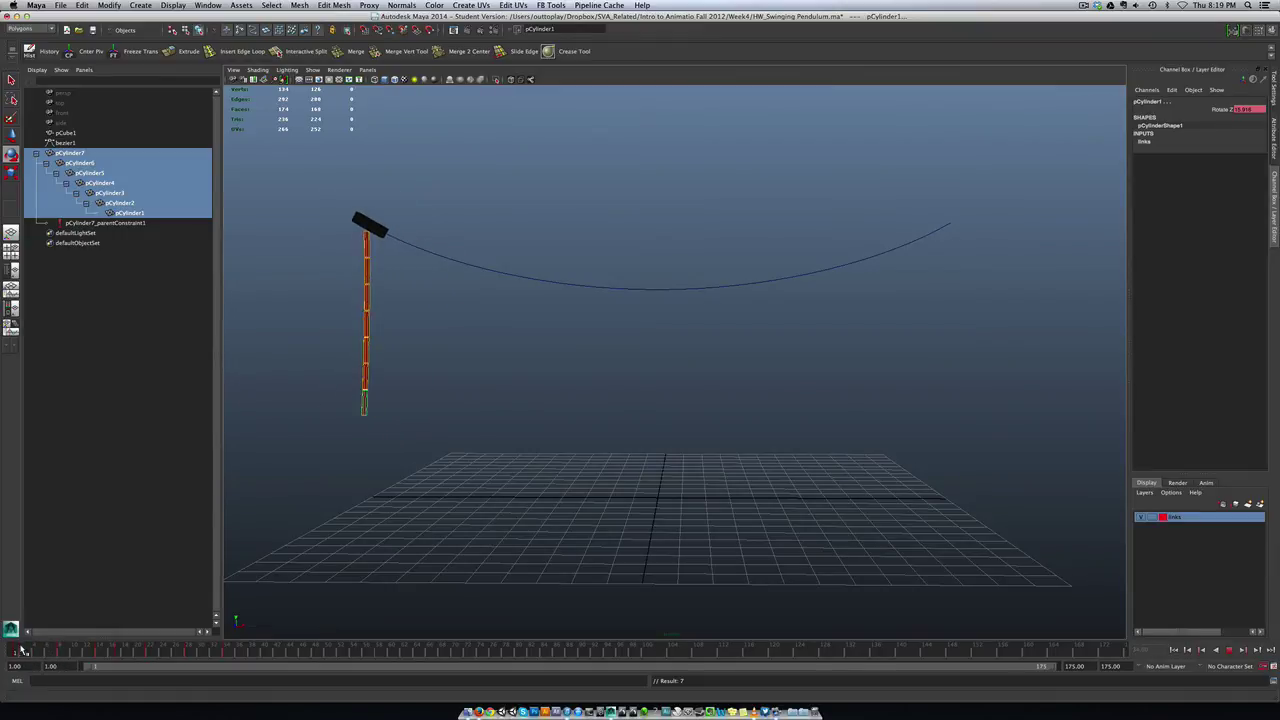
{"action": "key", "text": "alt+v"}
{"action": "left_click_drag", "start_coordinate": [318, 377], "coordinate": [364, 413]}
{"action": "key", "text": "s"}
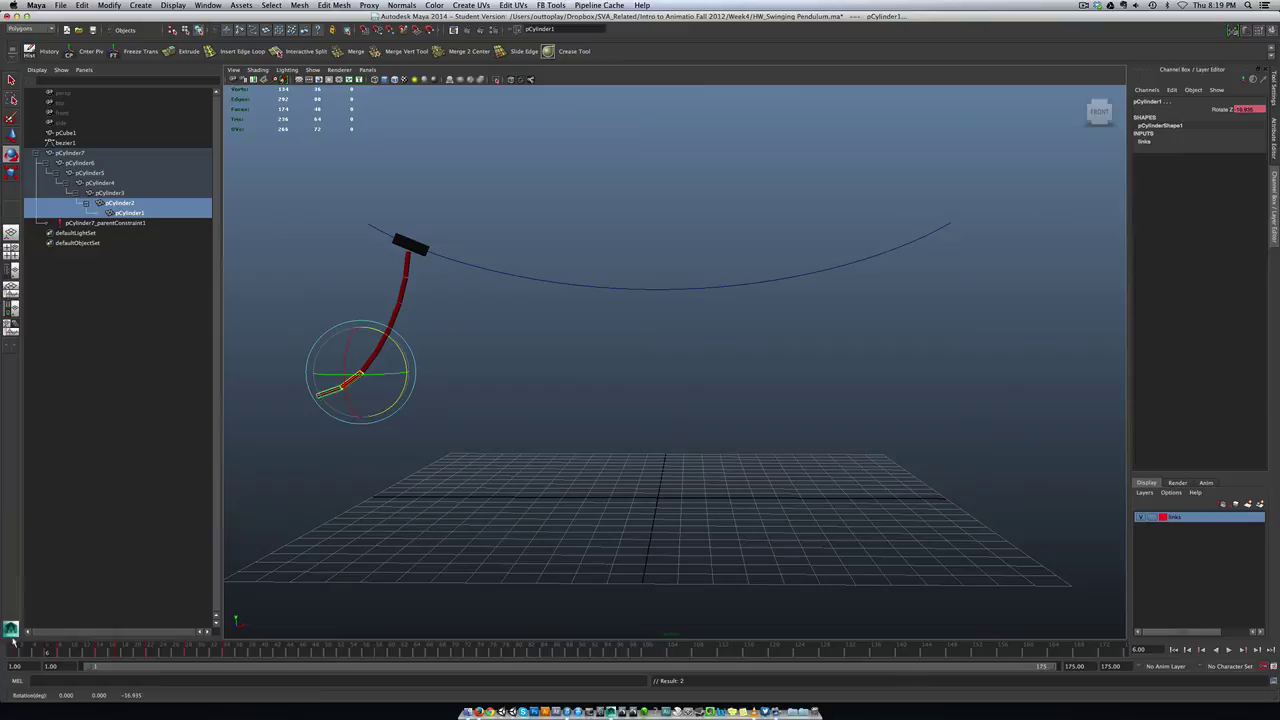
Play back the swing, then rotate the lower links in Z at frame 36 to smooth the chain's upward curl.
{"action": "key", "text": "alt+v"}
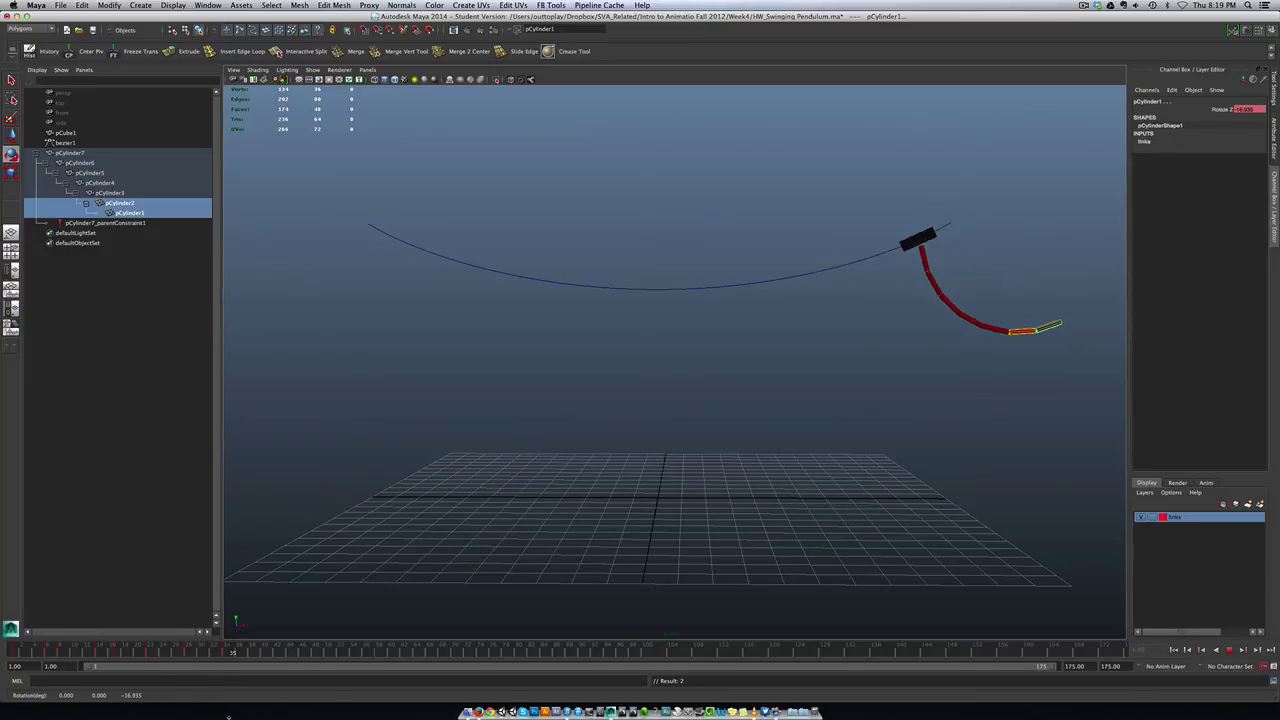
{"action": "key", "text": "alt+period"}
{"action": "key", "text": "e"}
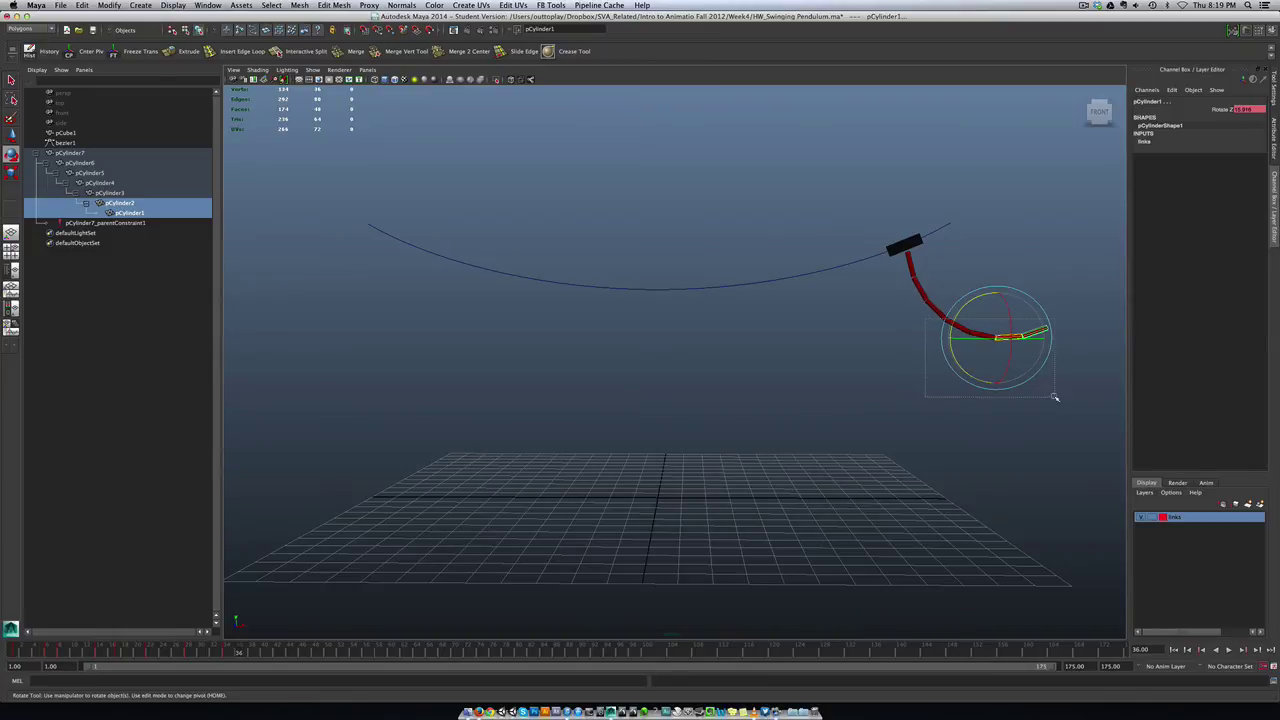
{"action": "key", "text": "Up"}
{"action": "key", "text": "Up"}
{"action": "key", "text": "Up"}
{"action": "left_click_drag", "start_coordinate": [898, 338], "coordinate": [894, 332]}
Select all seven links and rotate them to about 18.4 degrees in Z at frame 36.
{"action": "left_click", "coordinate": [855, 279]}
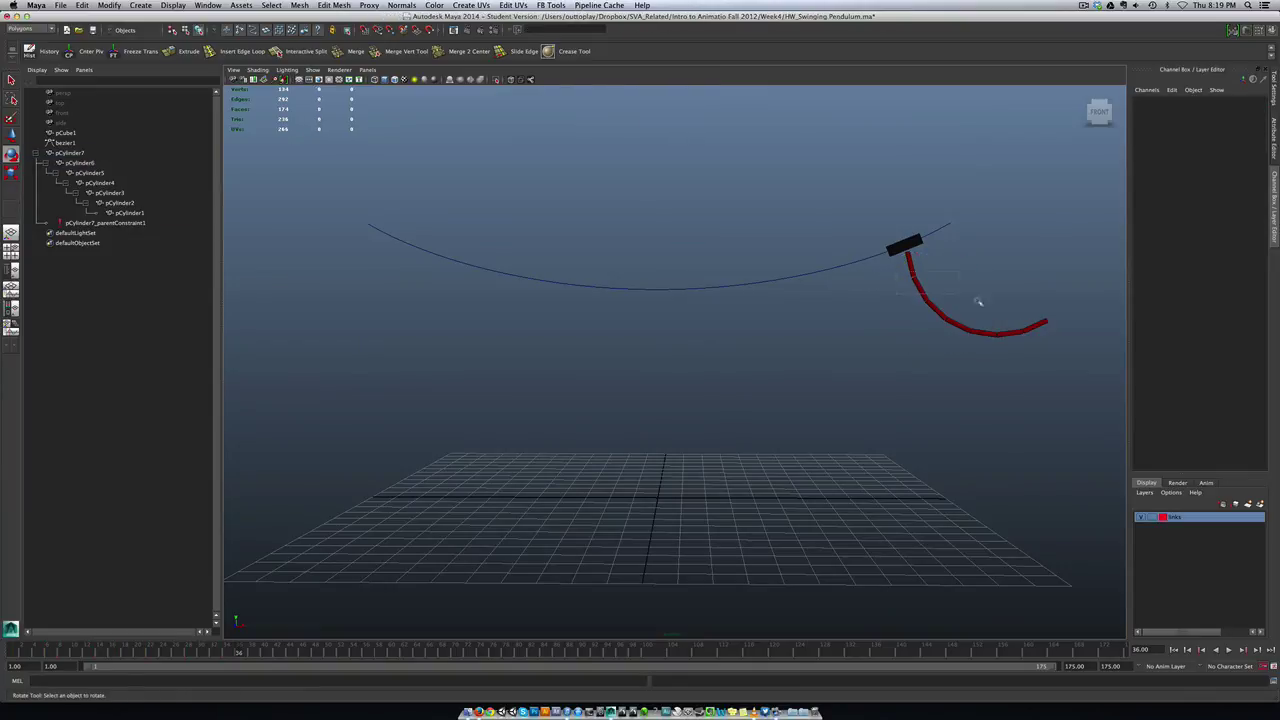
{"action": "left_click_drag", "start_coordinate": [979, 302], "coordinate": [1046, 363]}
{"action": "left_click_drag", "start_coordinate": [889, 293], "coordinate": [887, 291]}
Review the chain's swing in playback and return to frame 1.
{"action": "left_click", "coordinate": [96, 650]}
{"action": "mouse_move", "coordinate": [96, 650]}
{"action": "left_mouse_down"}
{"action": "mouse_move", "coordinate": [249, 692]}
{"action": "mouse_move", "coordinate": [25, 686]}
{"action": "mouse_move", "coordinate": [145, 688]}
{"action": "left_mouse_up"}
{"action": "key", "text": "alt+v"}
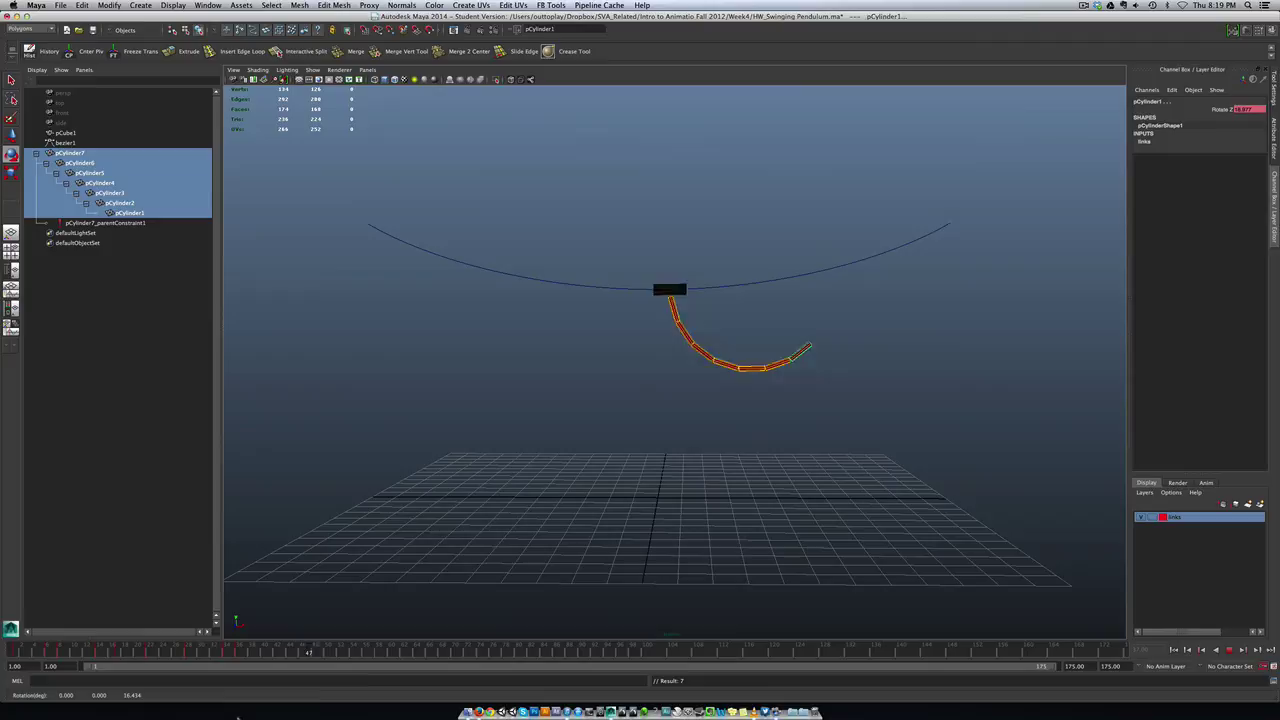
{"action": "key", "text": "alt+v"}
{"action": "key", "text": "alt+shift+v"}
{"action": "key", "text": "e"}
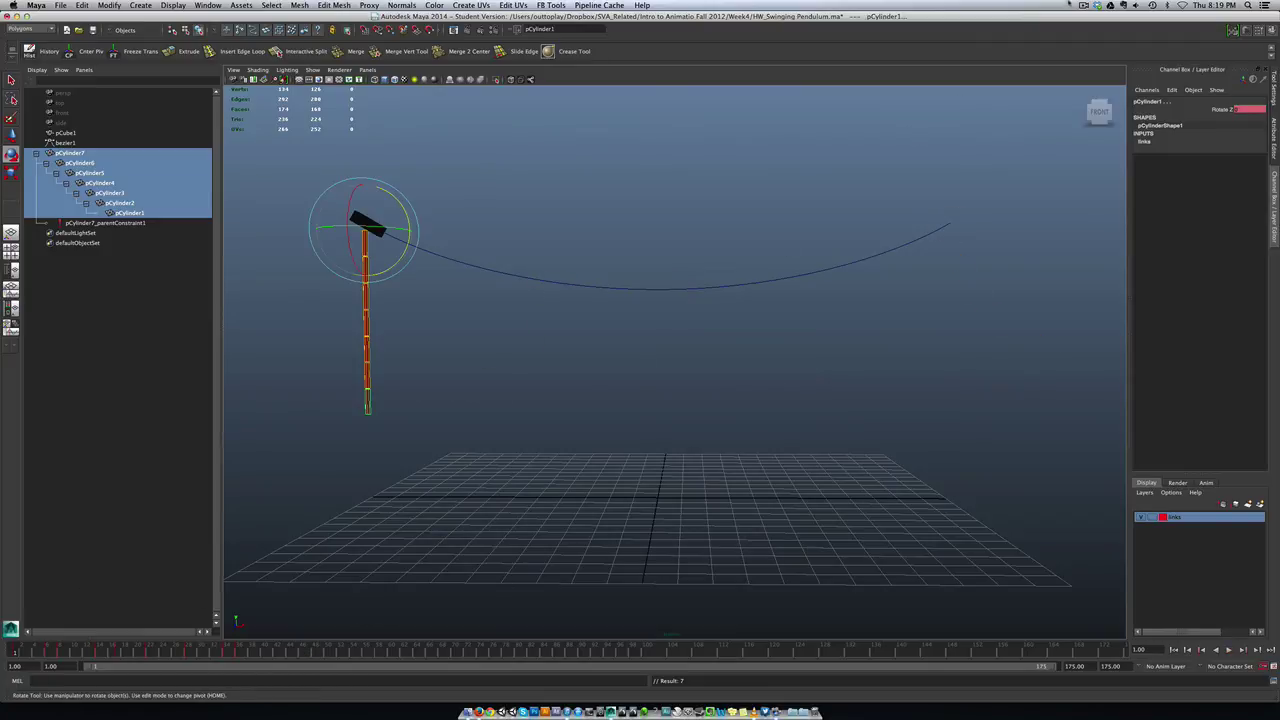
{"action": "left_click", "coordinate": [1084, 5]}
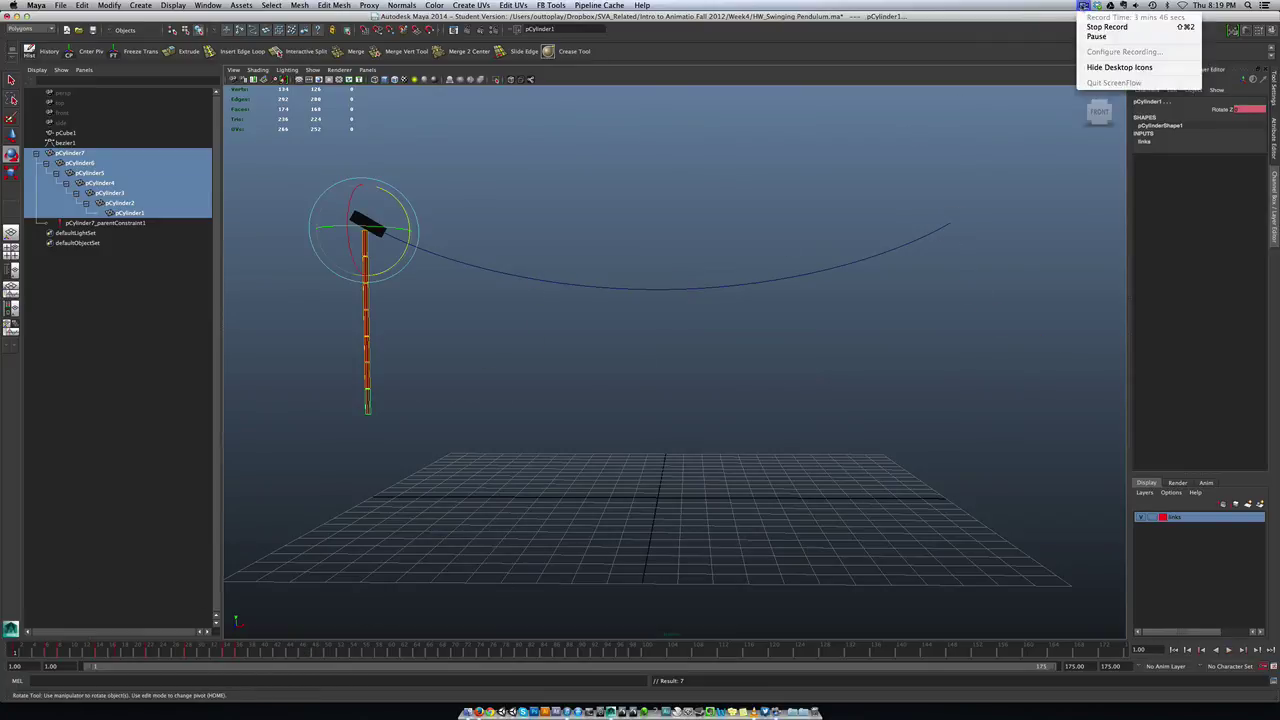